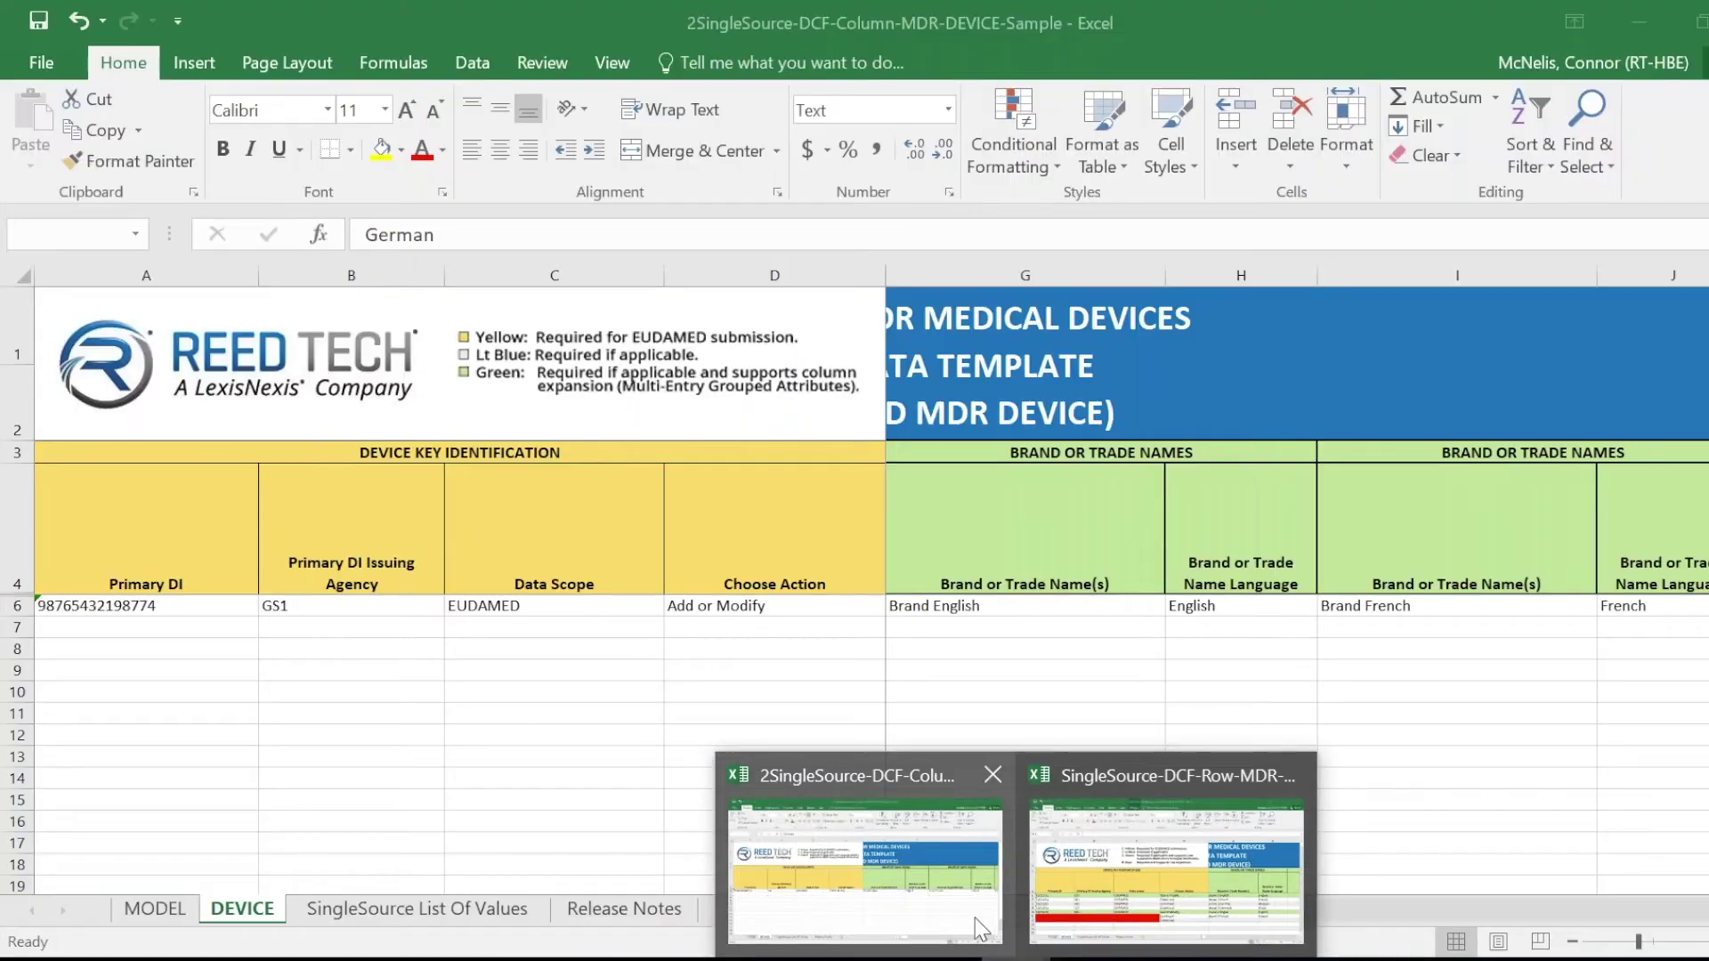
Switch to the column-format sample workbook and examine the URL for Additional Information column on the DEVICE sheet.
click(975, 917)
mouse_move(1174, 917)
mouse_down()
mouse_move(1113, 921)
mouse_move(1142, 921)
mouse_up()
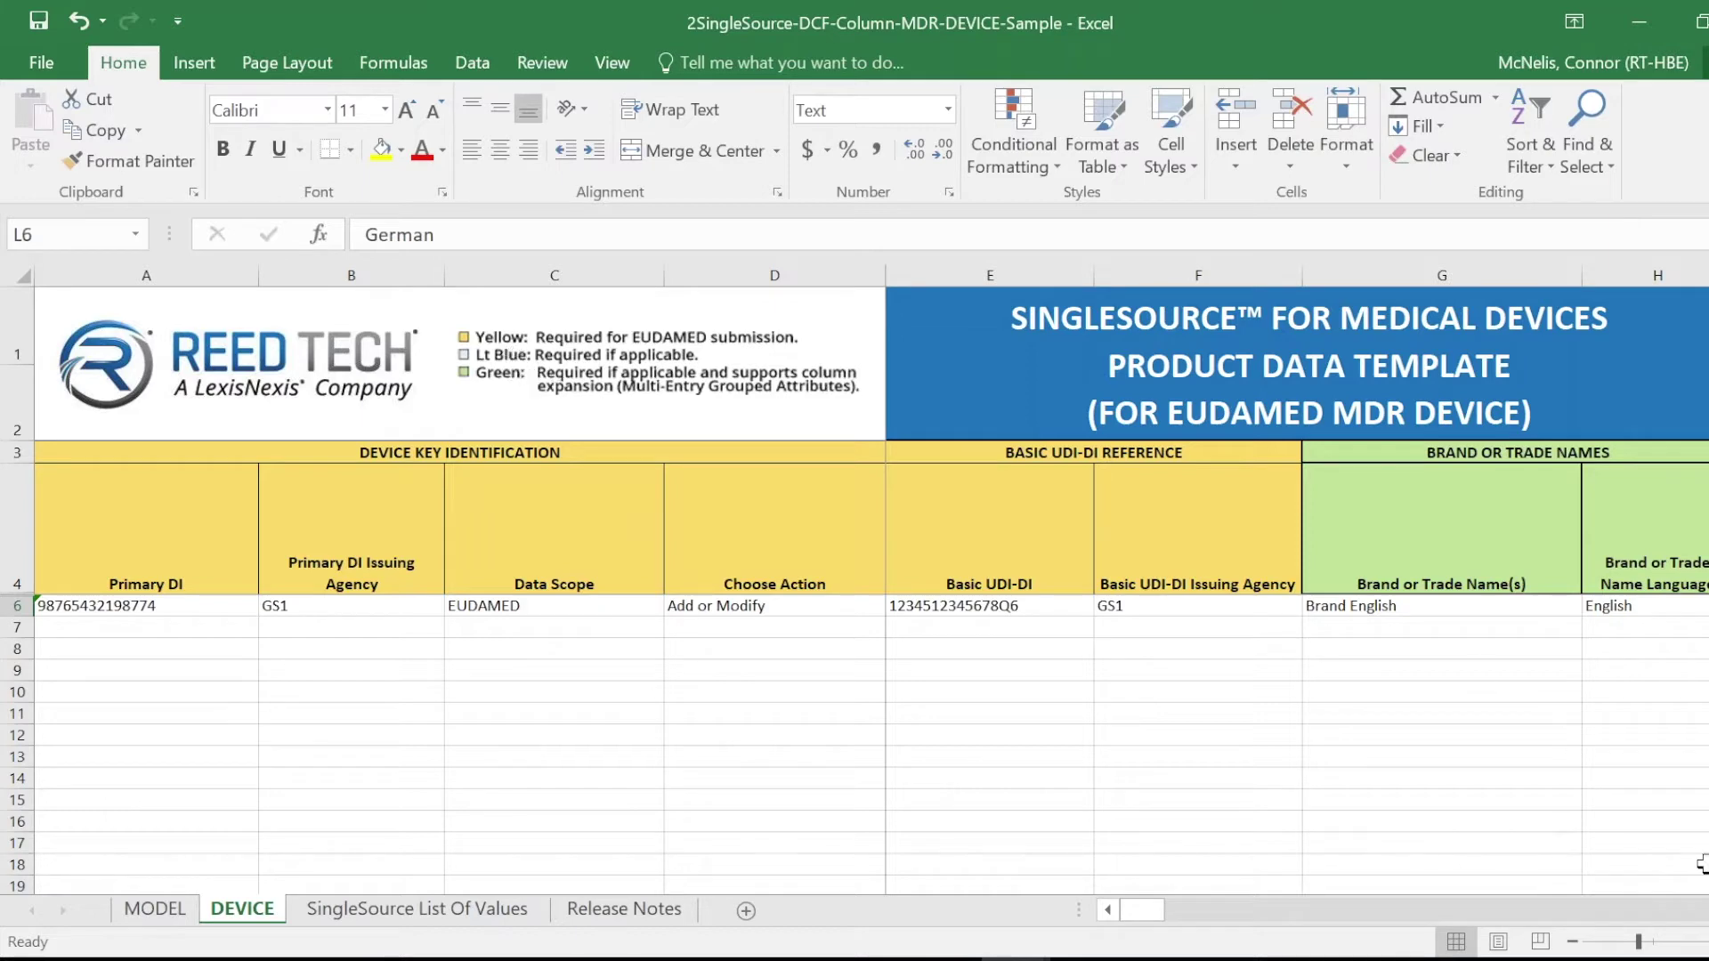
scroll(1700, 863, right, 3)
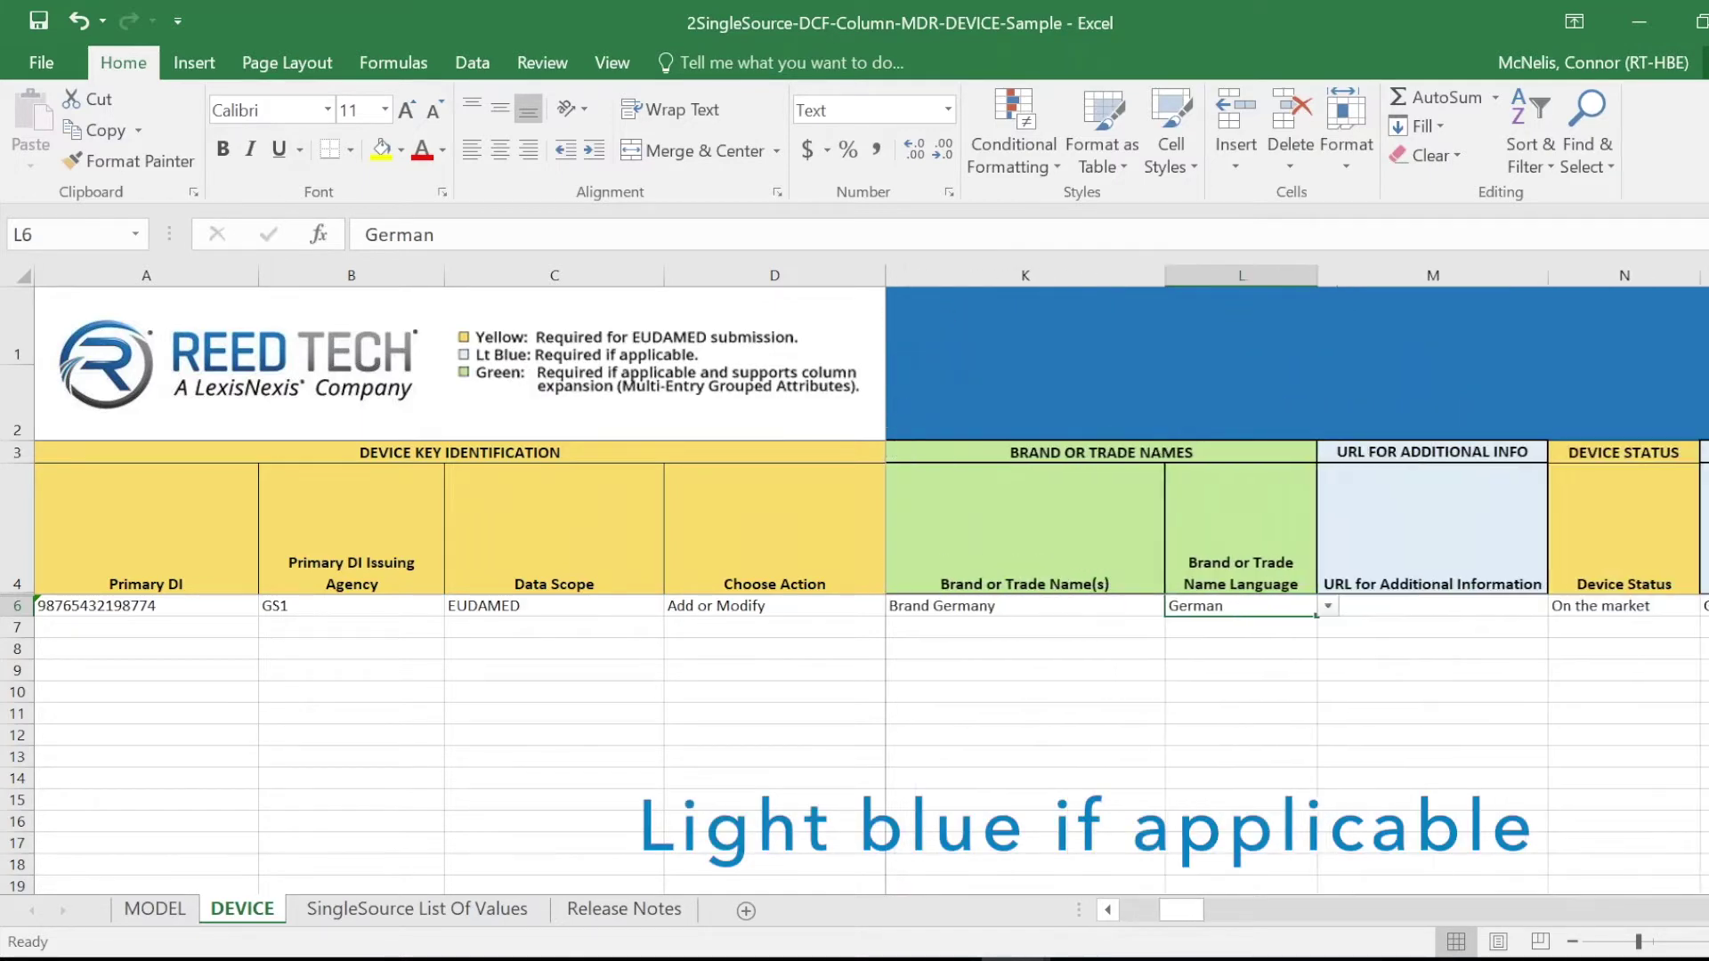
click(1457, 619)
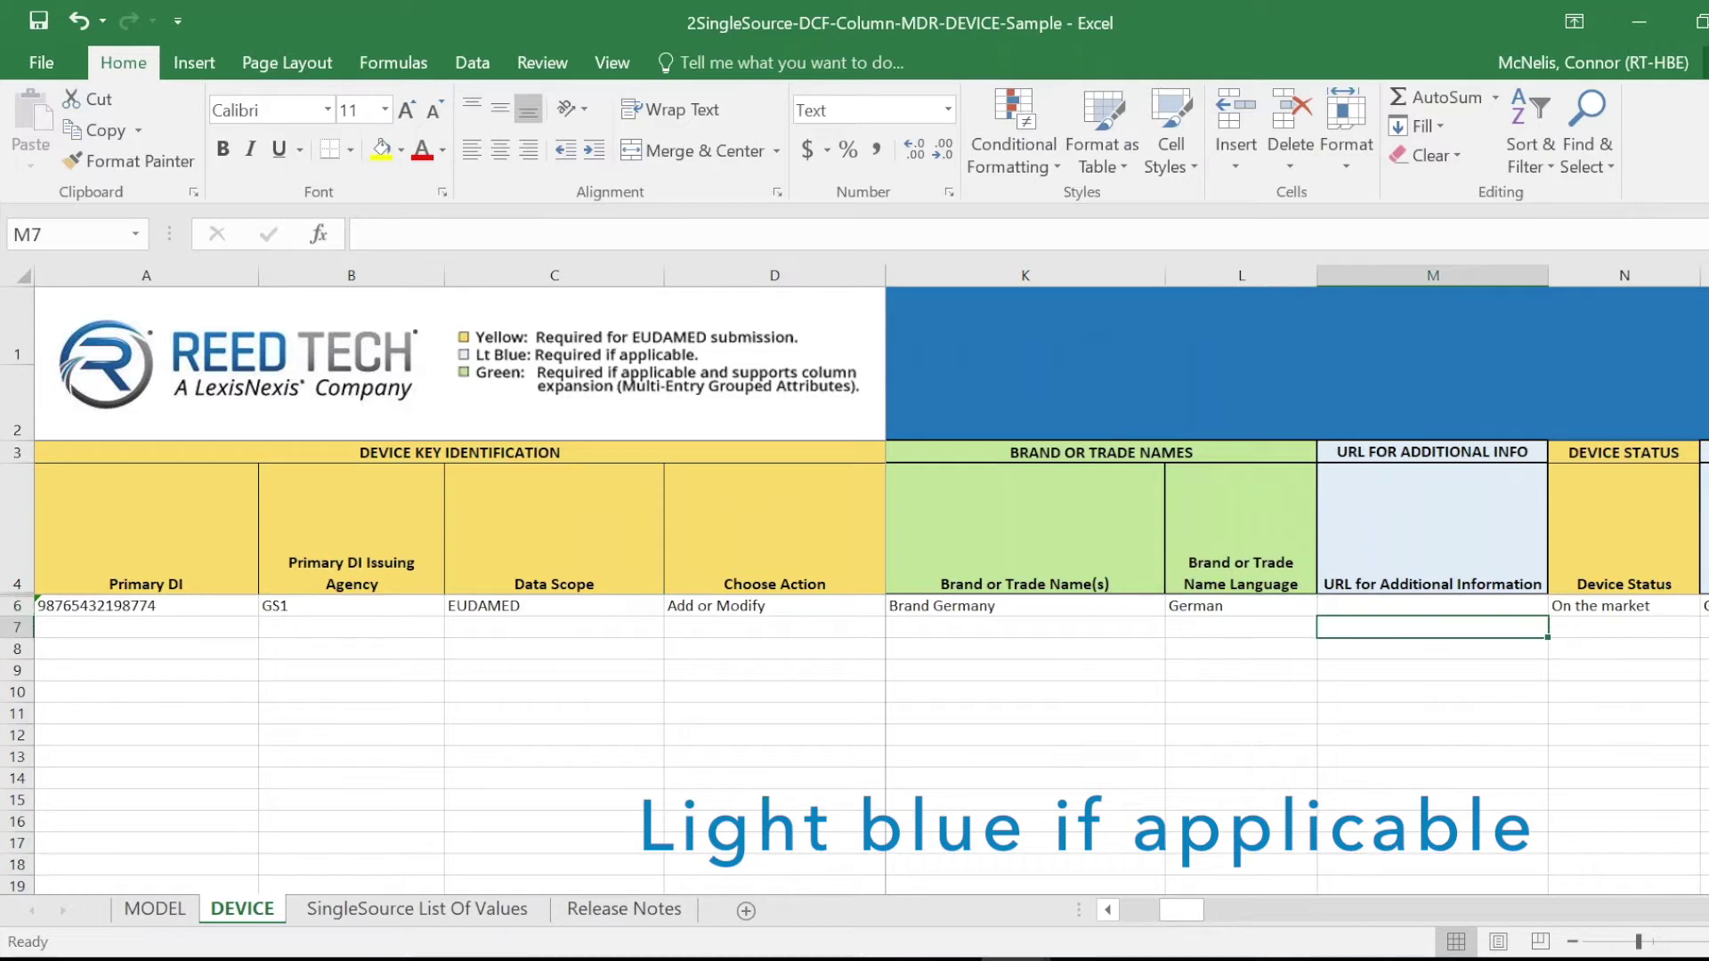
click(1445, 504)
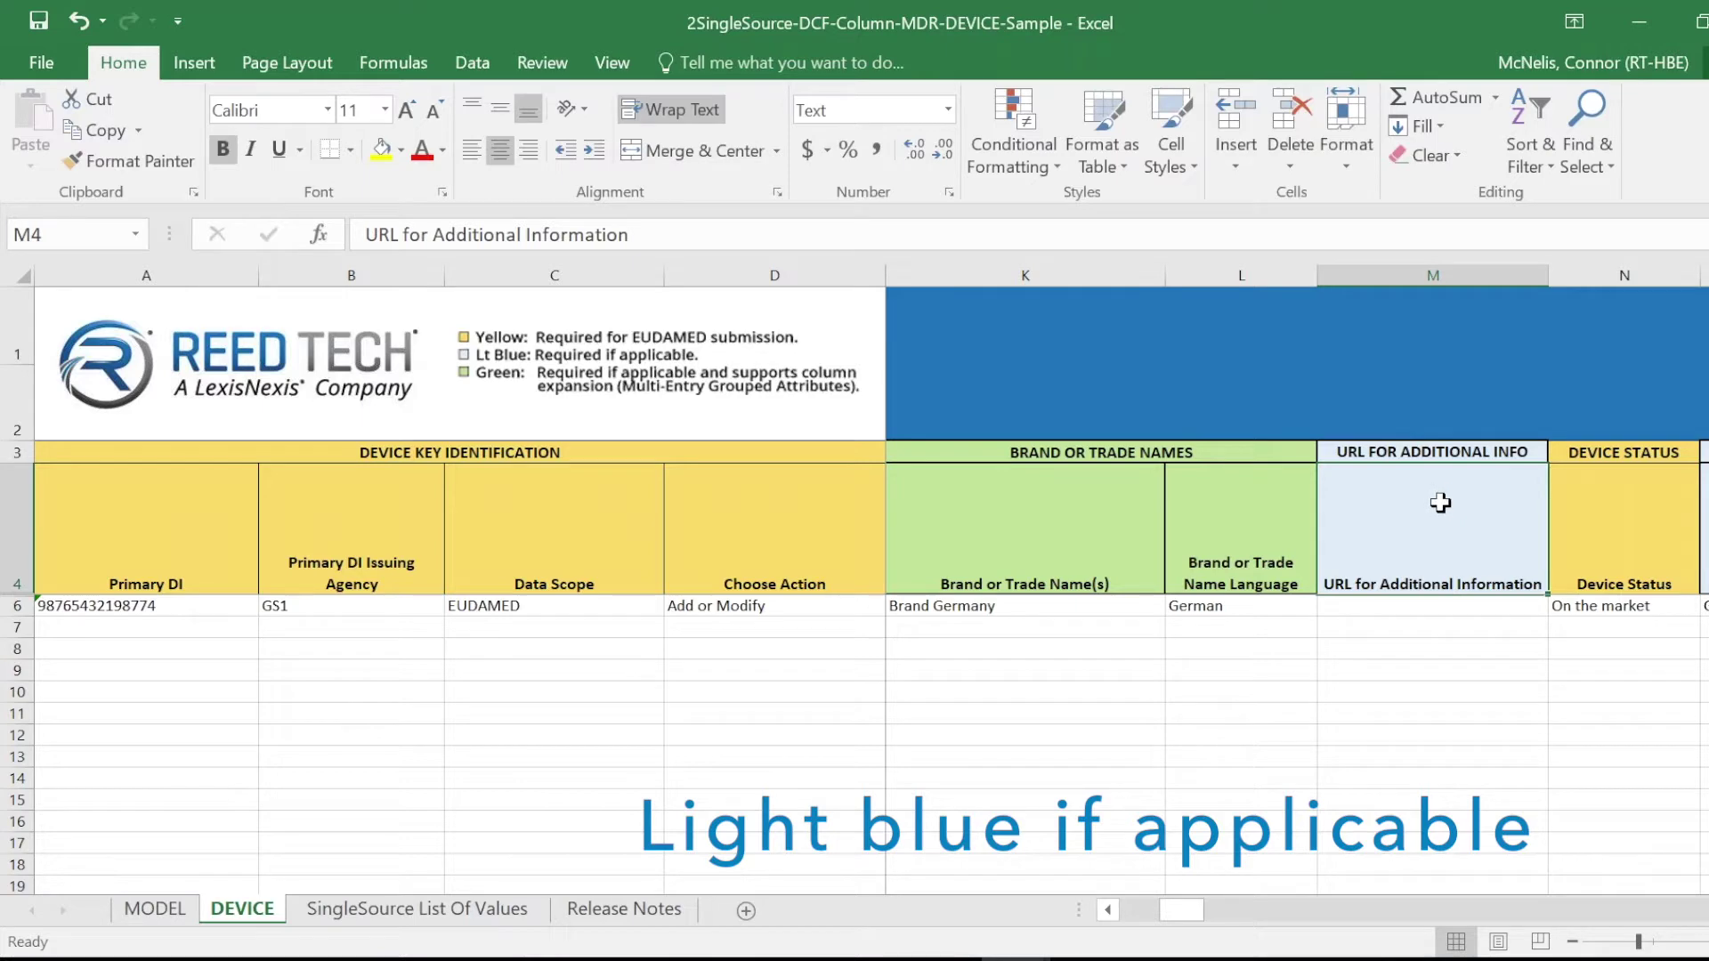
click(1393, 606)
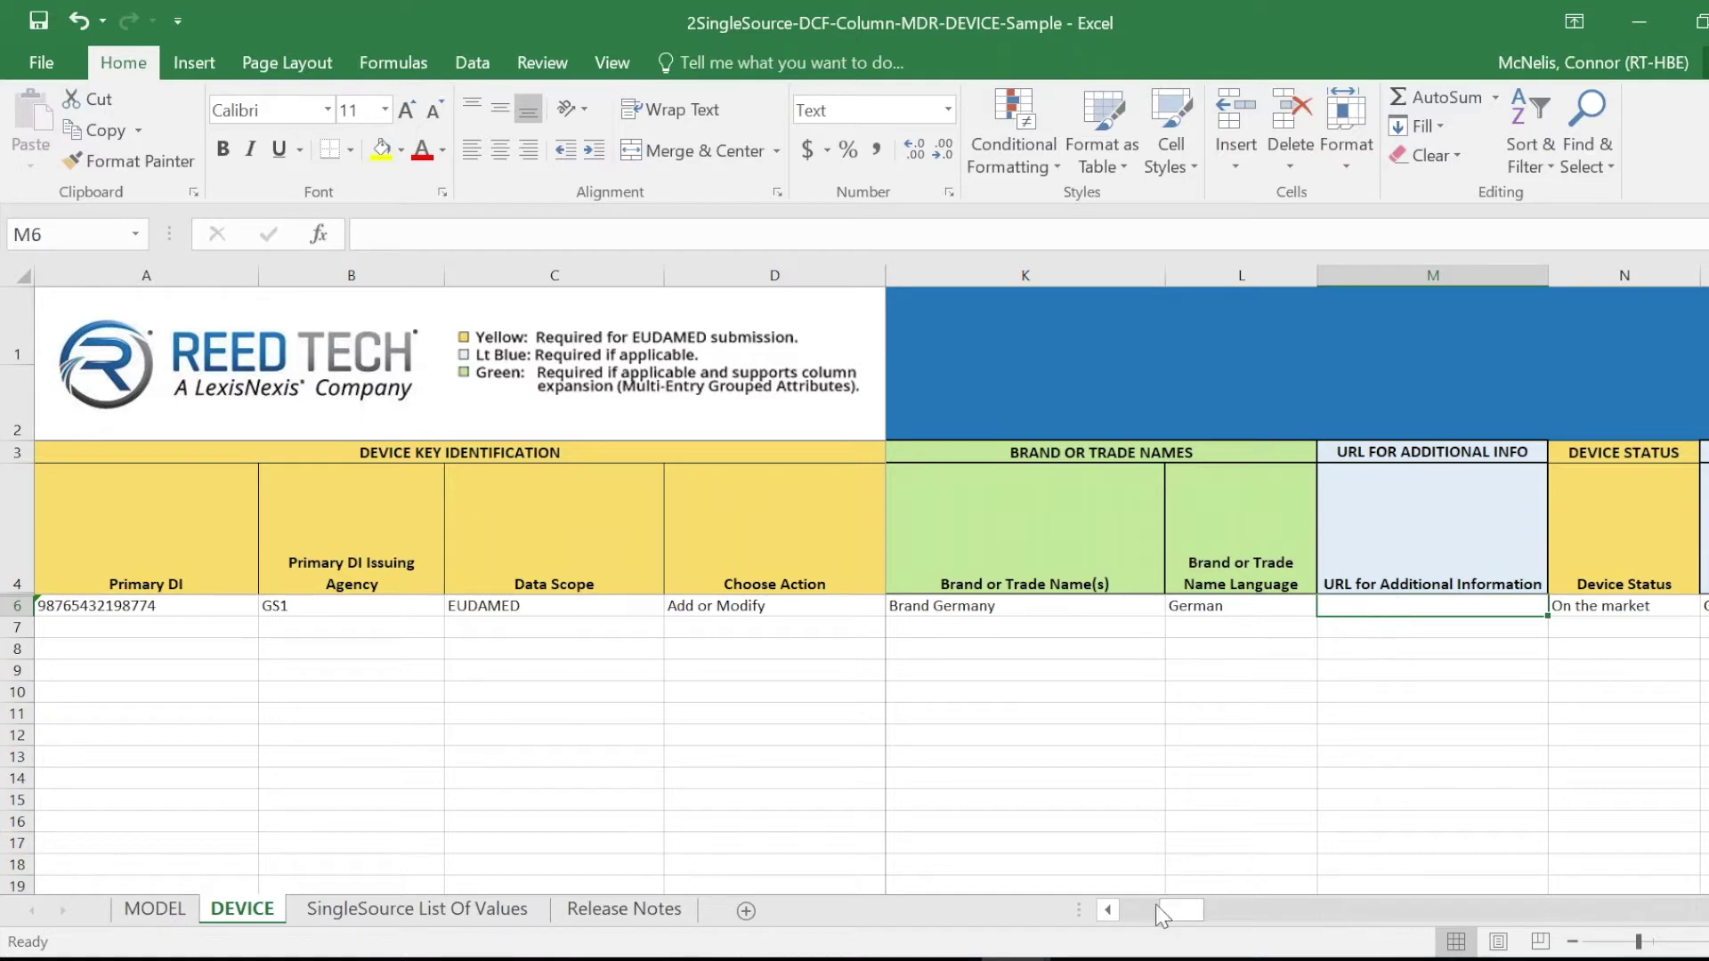
Review the repeated green Brand or Trade Names column pairs, inspecting the French and German entries in row 6.
click(1107, 910)
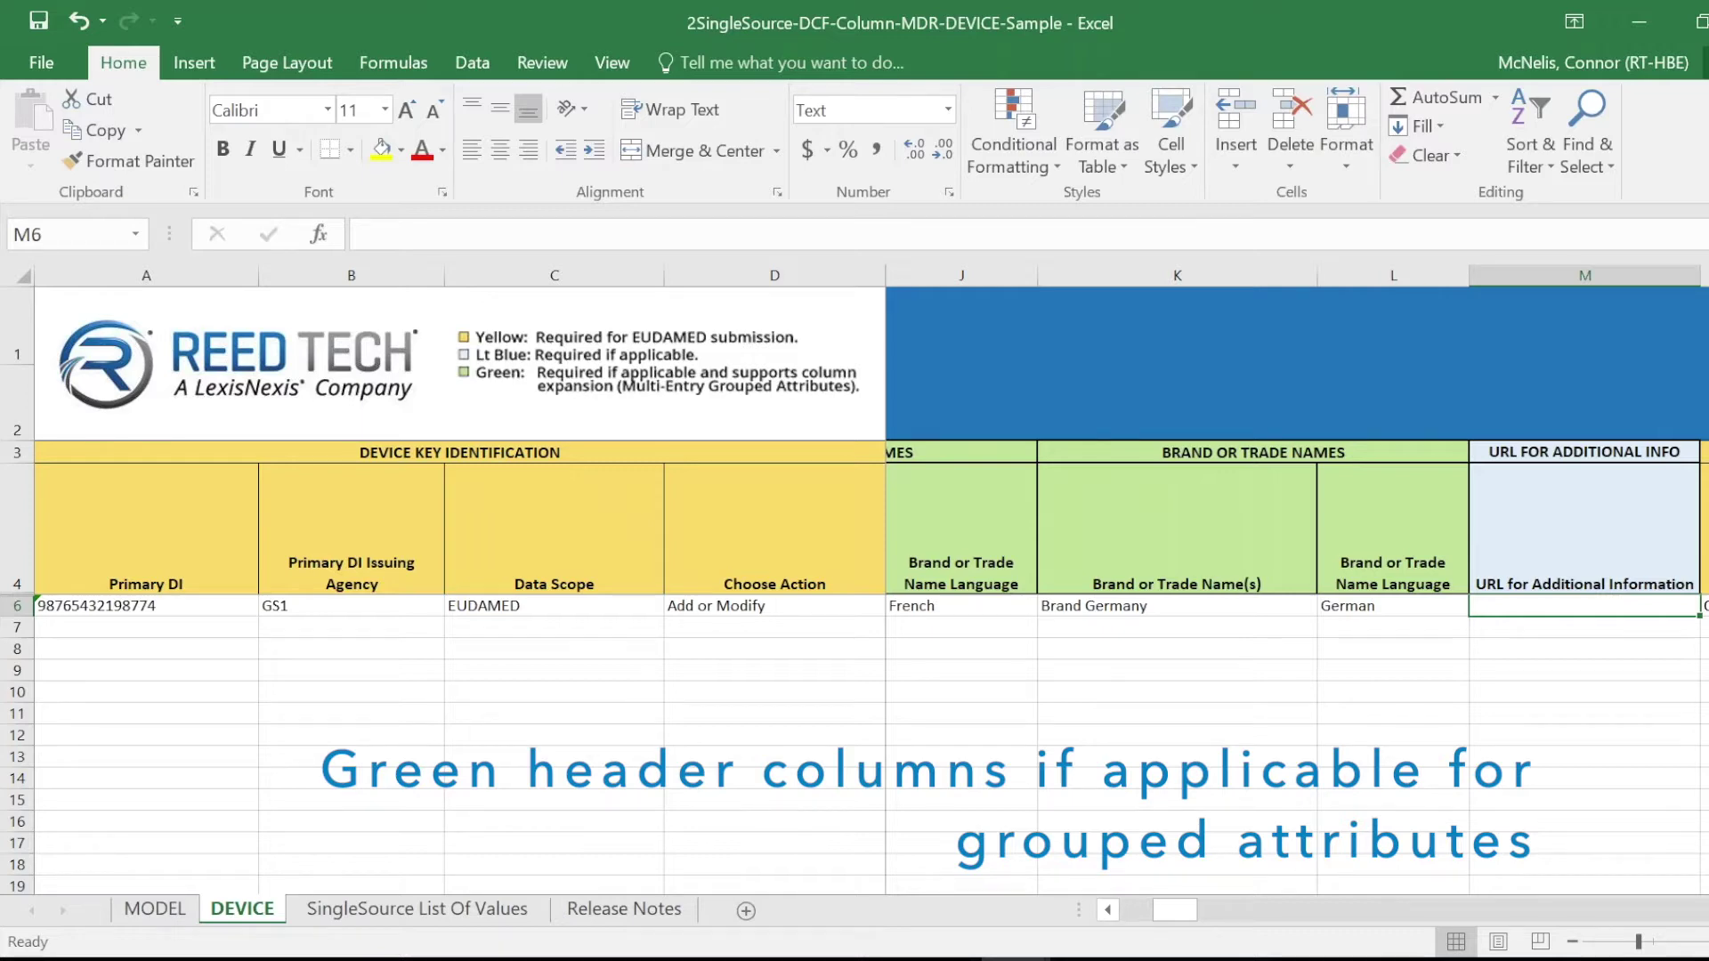
drag(1167, 907, 1165, 918)
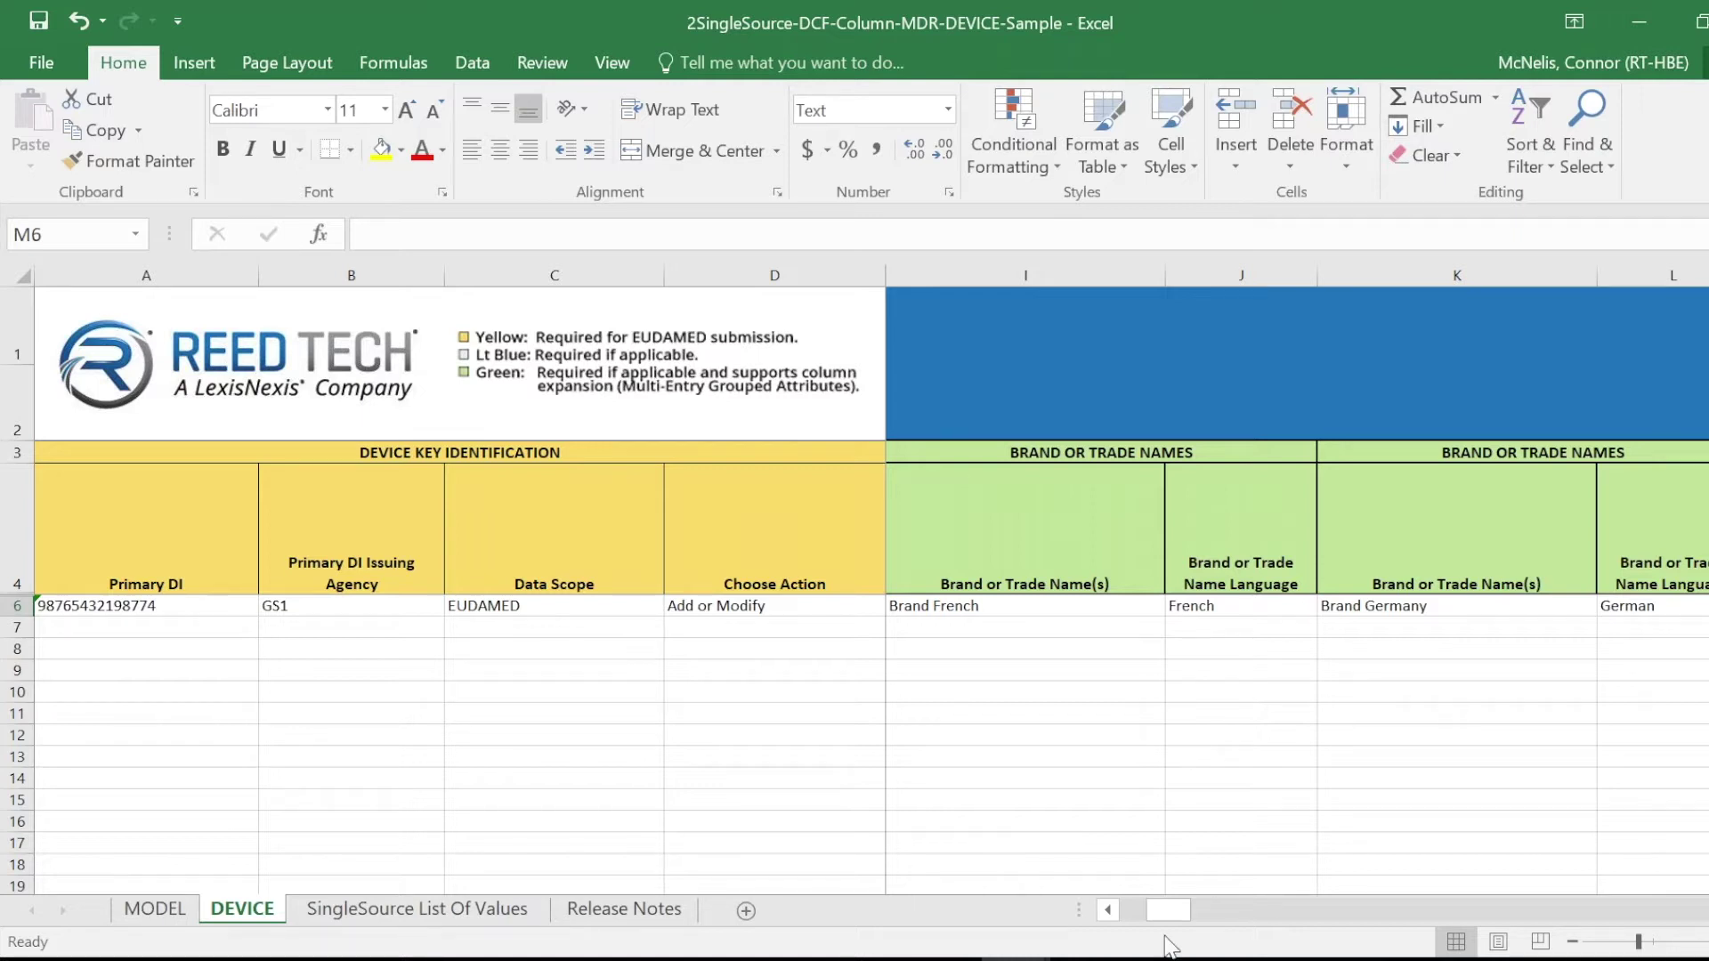
click(1104, 685)
click(1080, 607)
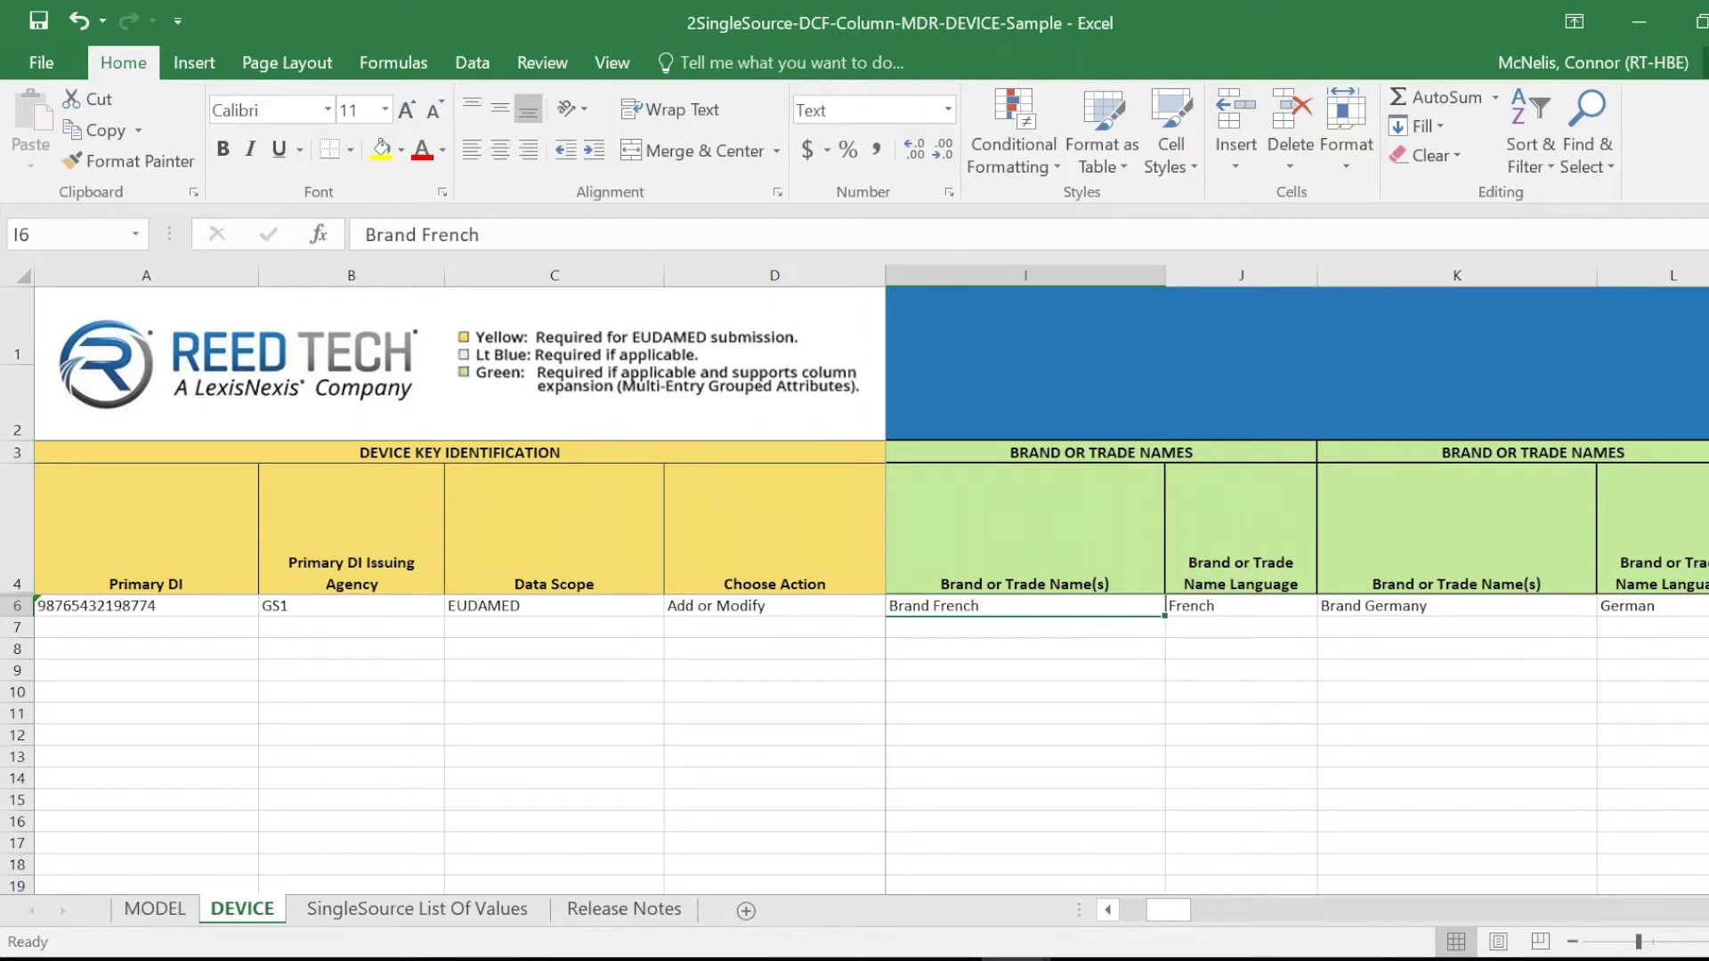
drag(1404, 275, 1682, 275)
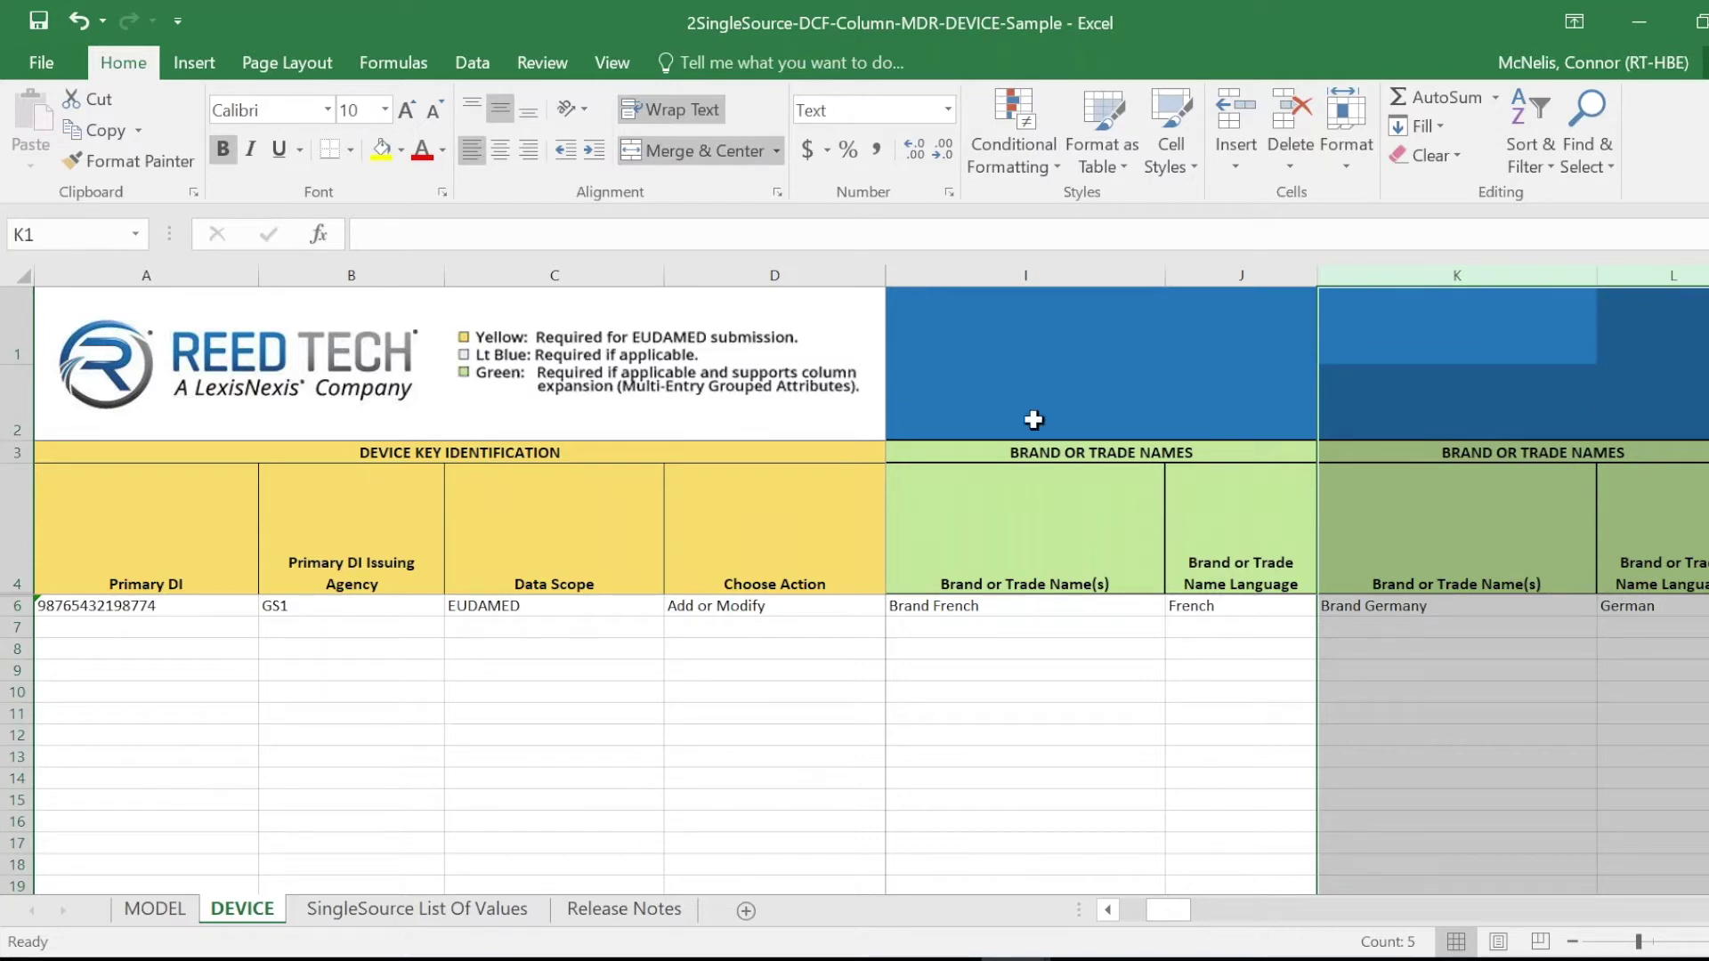
click(1225, 704)
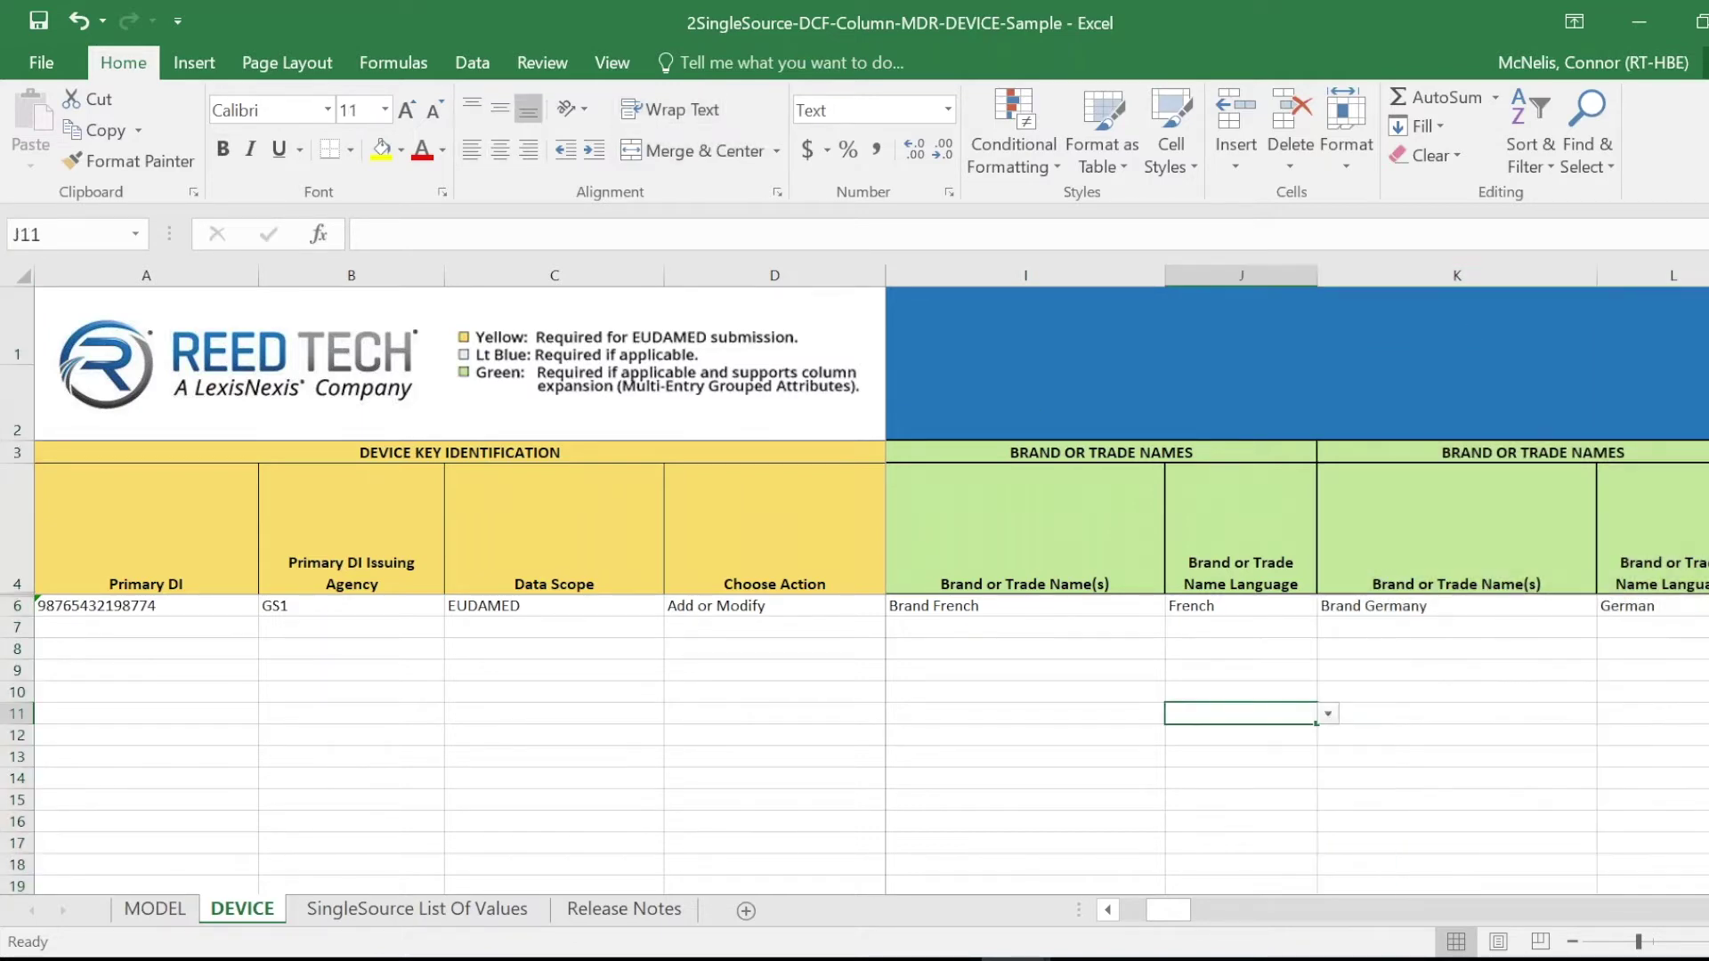
click(1442, 609)
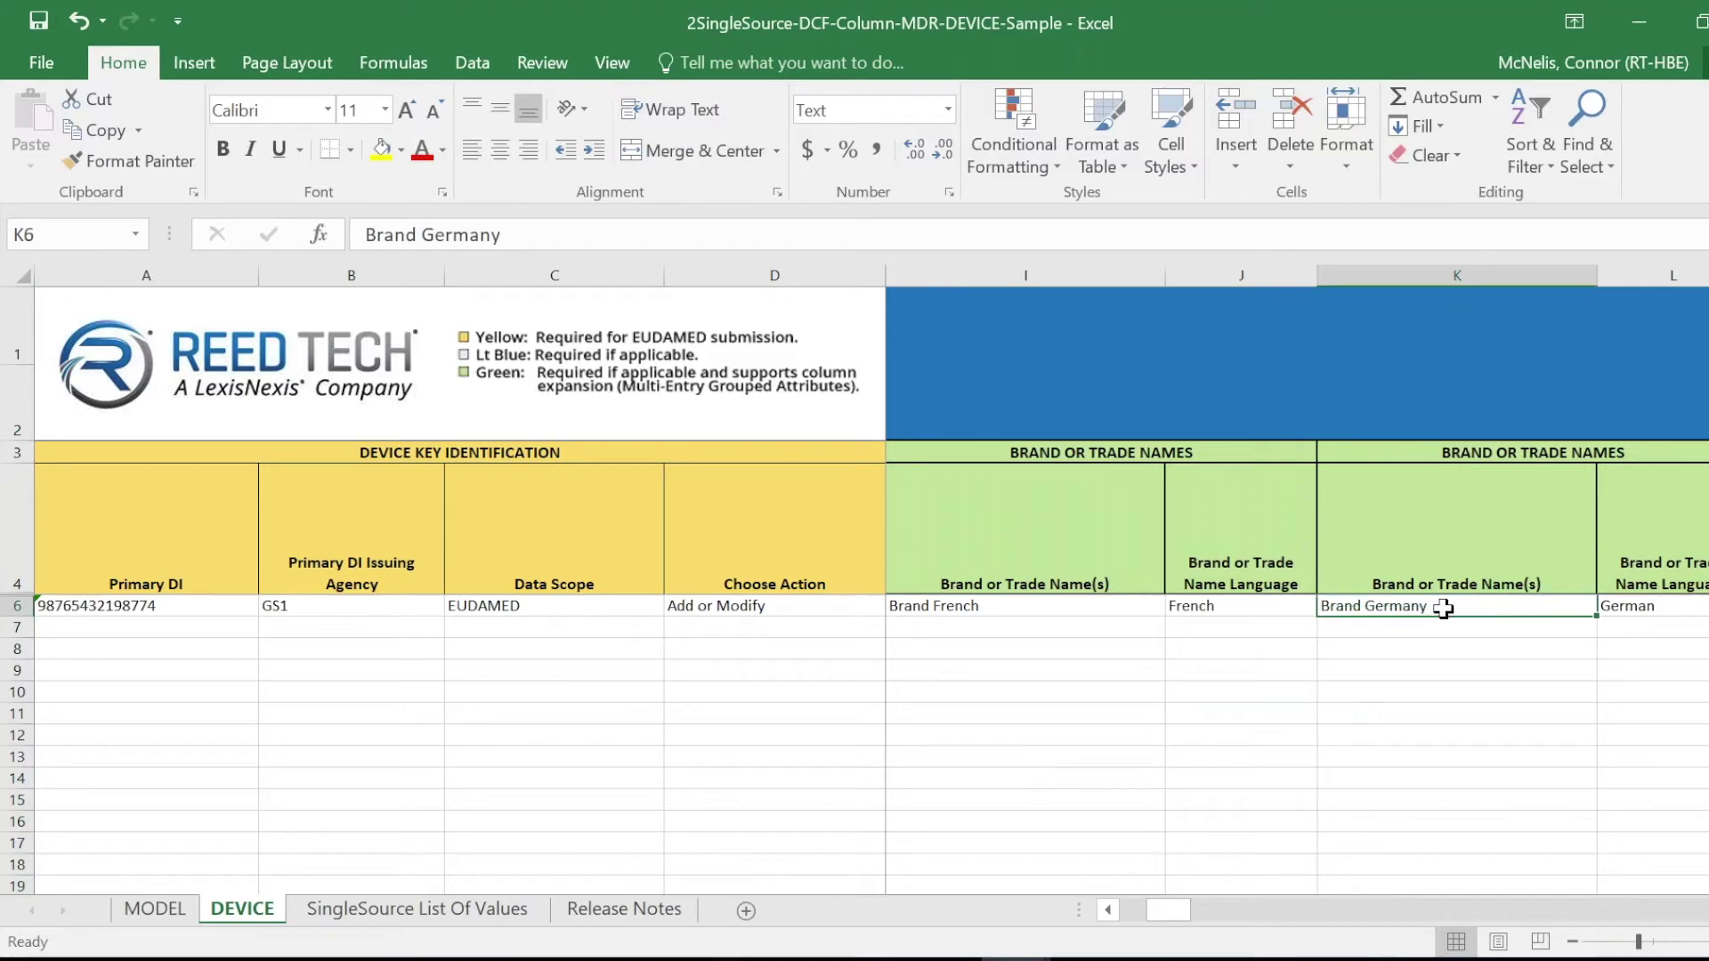
key(Right)
Duplicate the German Brand or Trade Names column pair K:L by inserting the copied columns before URL for Additional Information.
drag(1426, 273, 1647, 274)
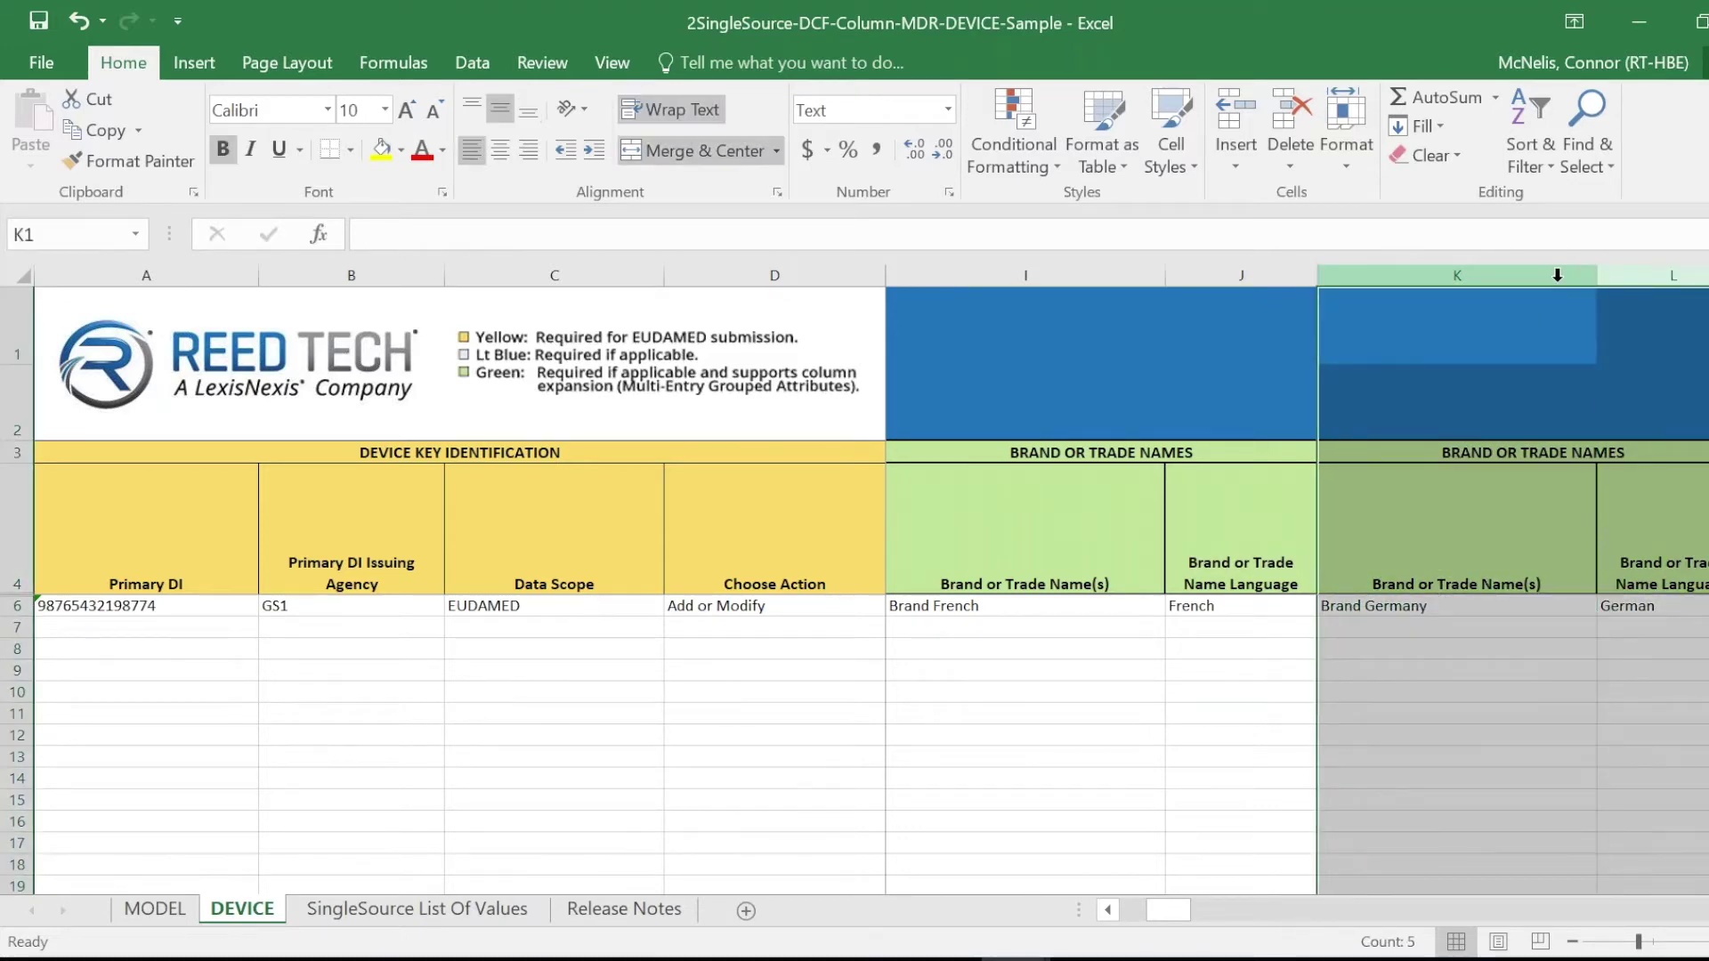
right_click(1557, 276)
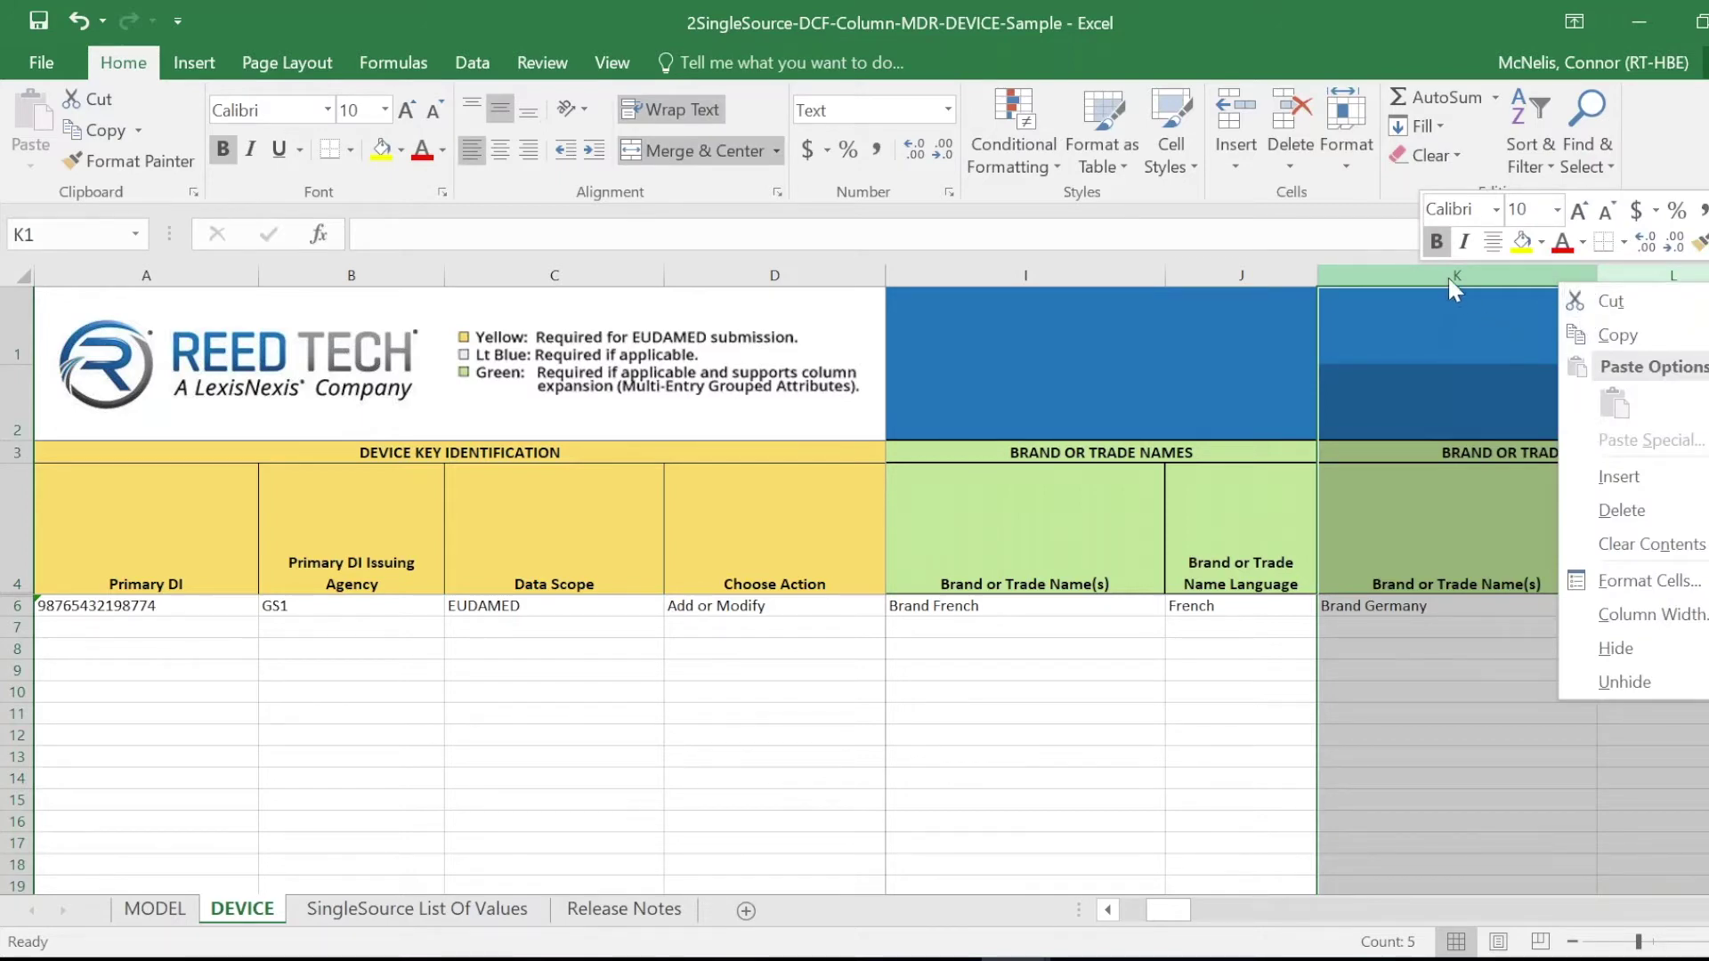
key(Escape)
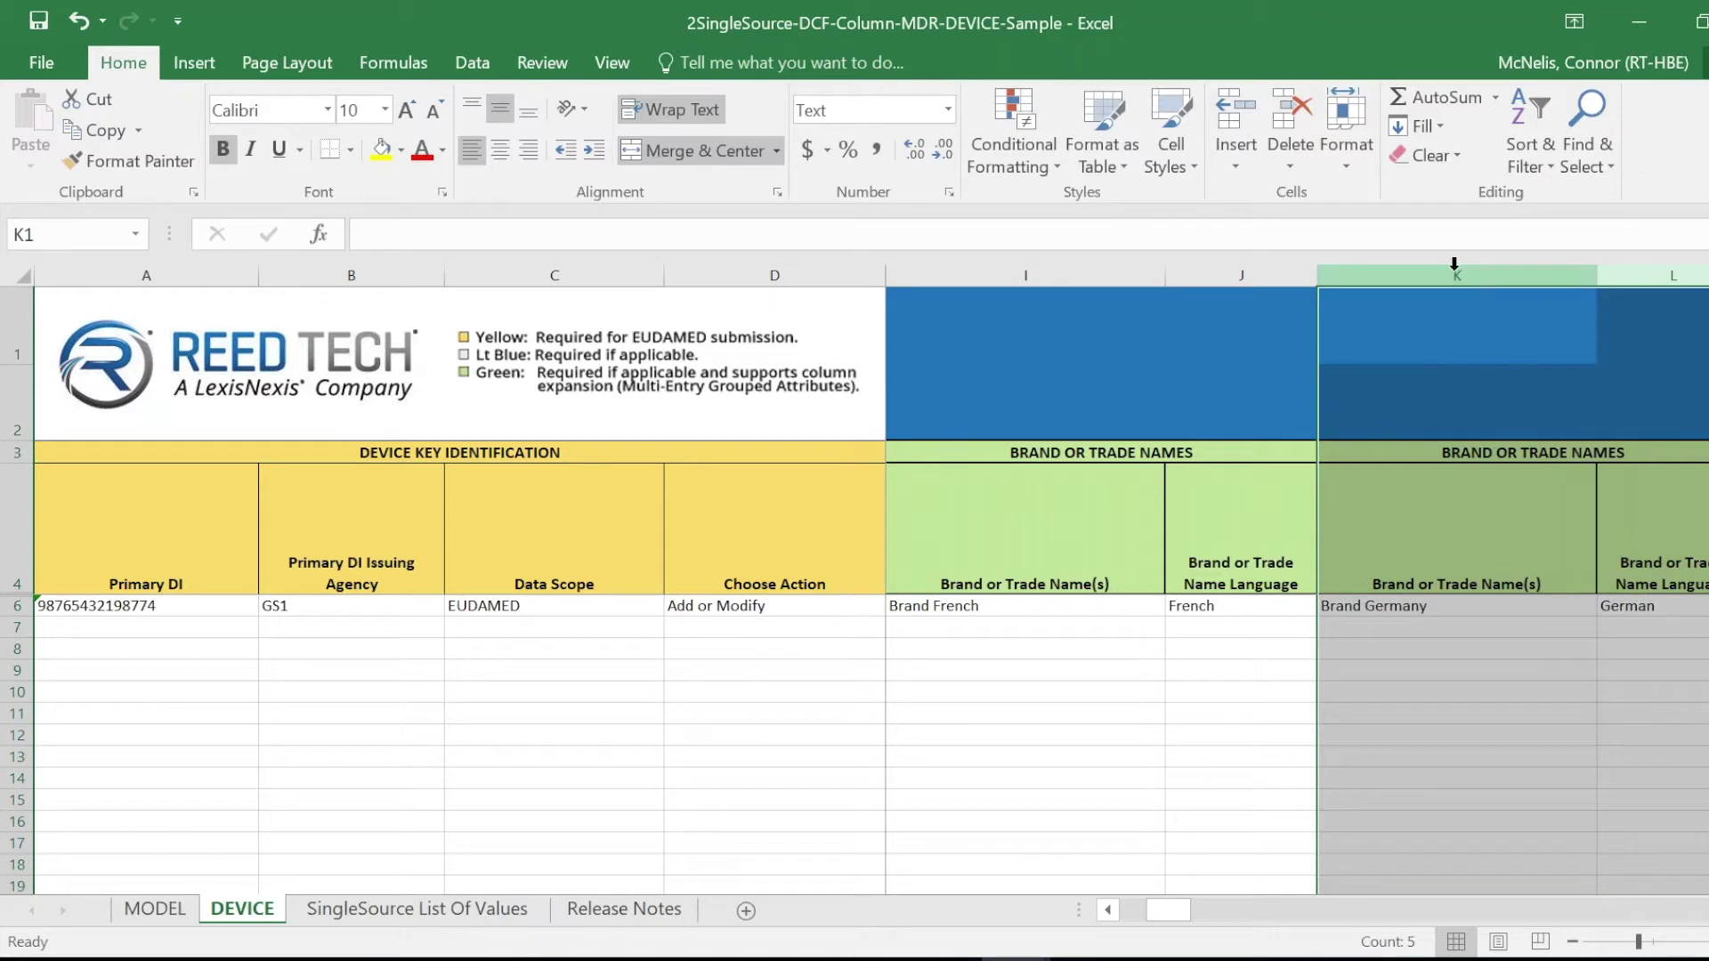
key(ctrl+c)
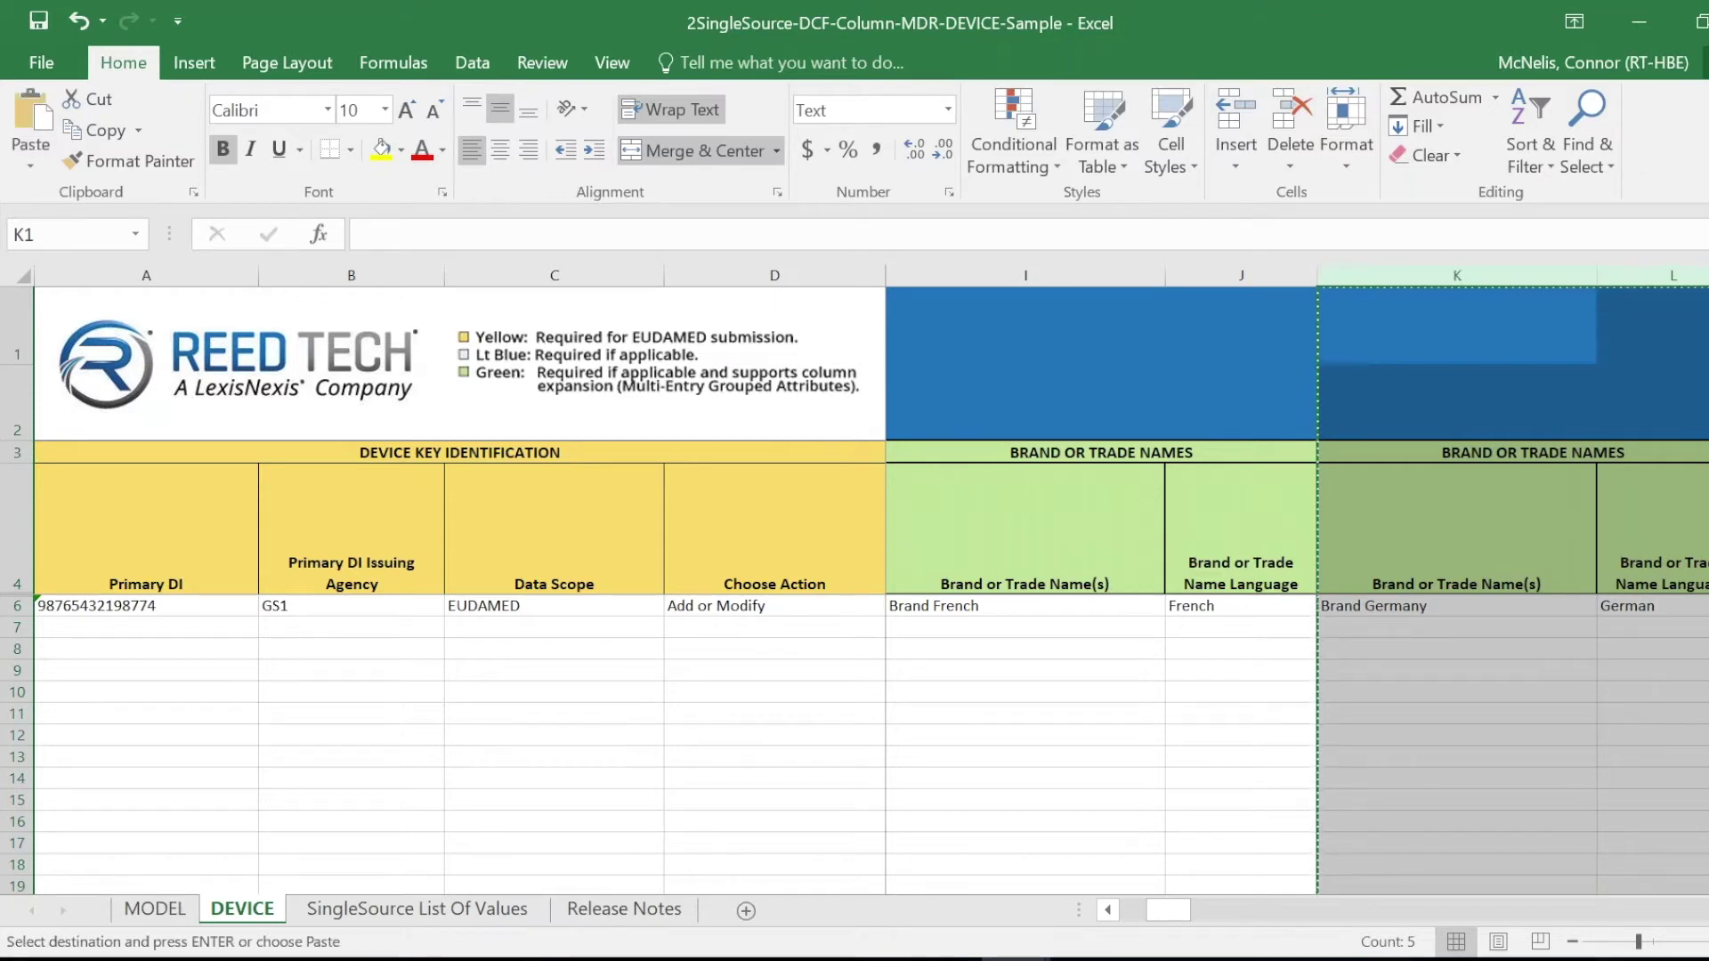
scroll(1457, 313, right, 2)
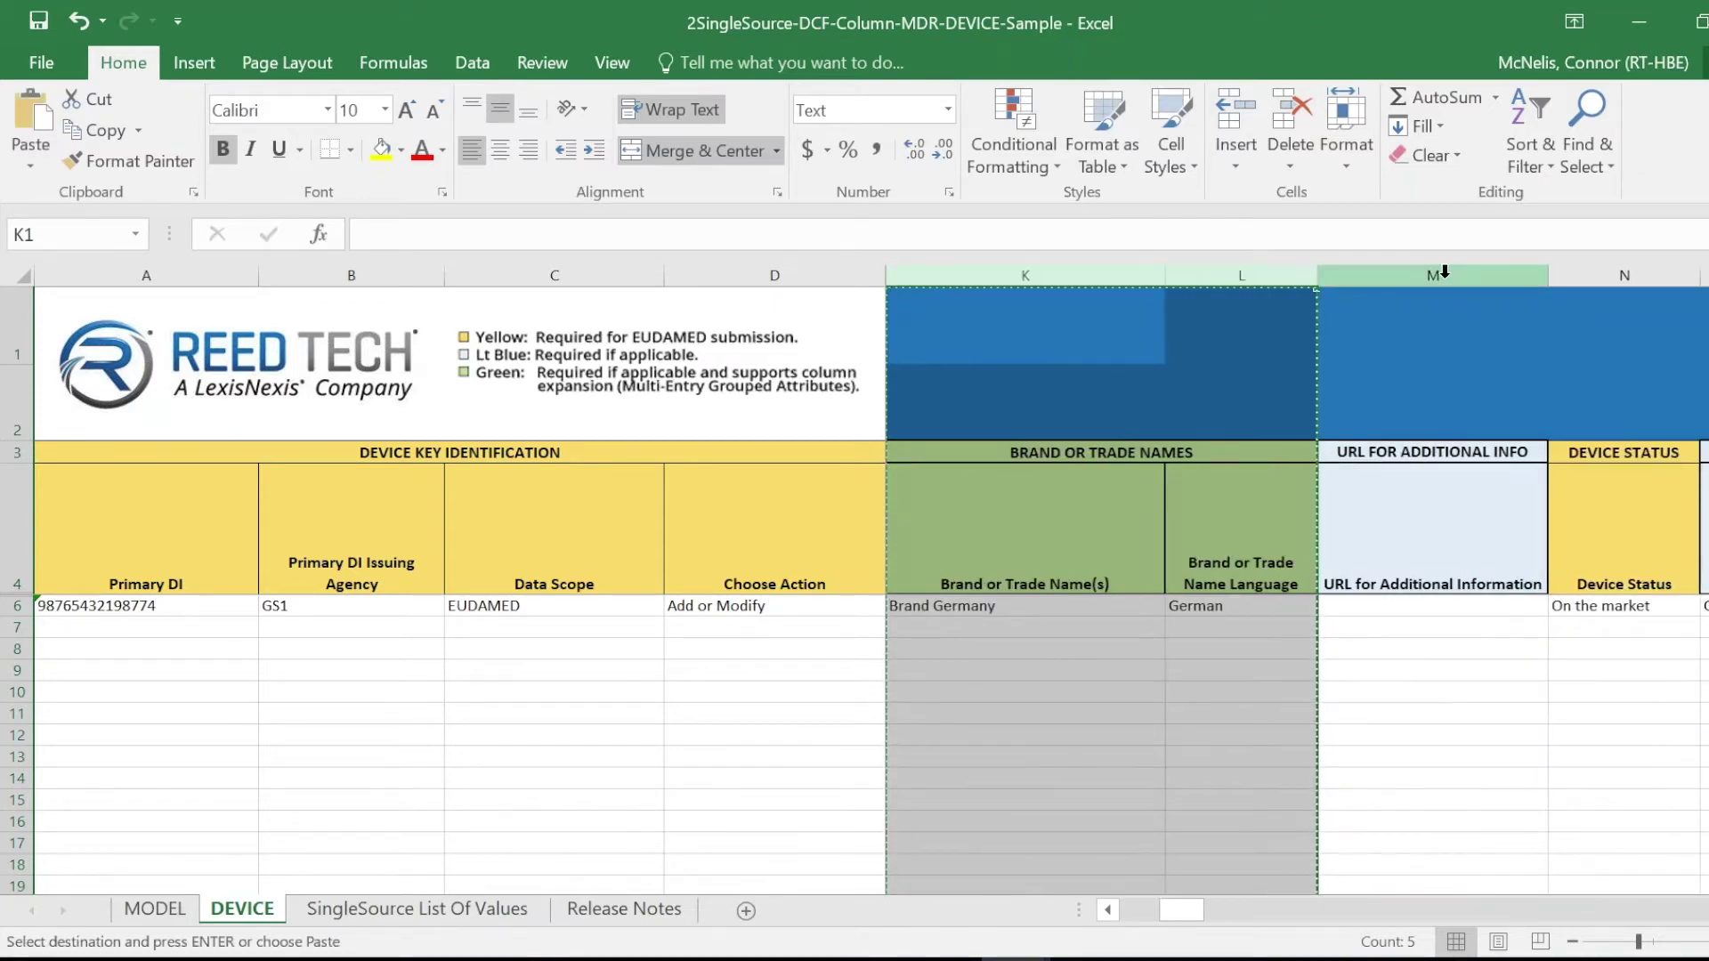
right_click(1450, 272)
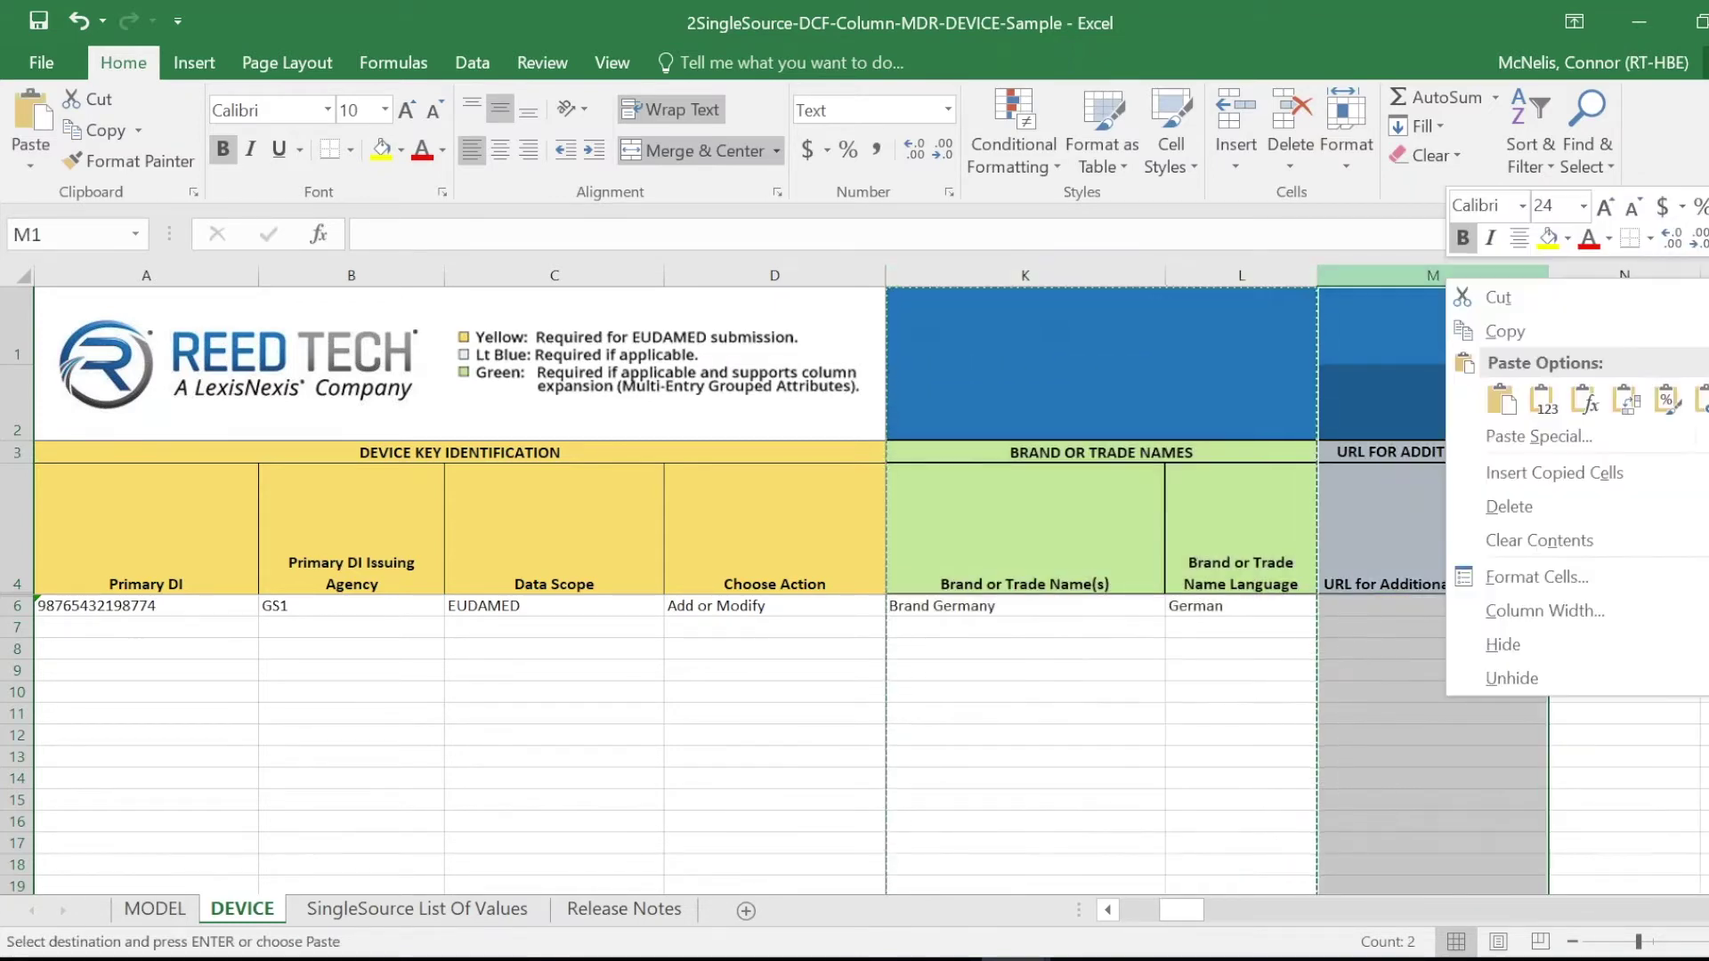
click(1524, 473)
click(1443, 604)
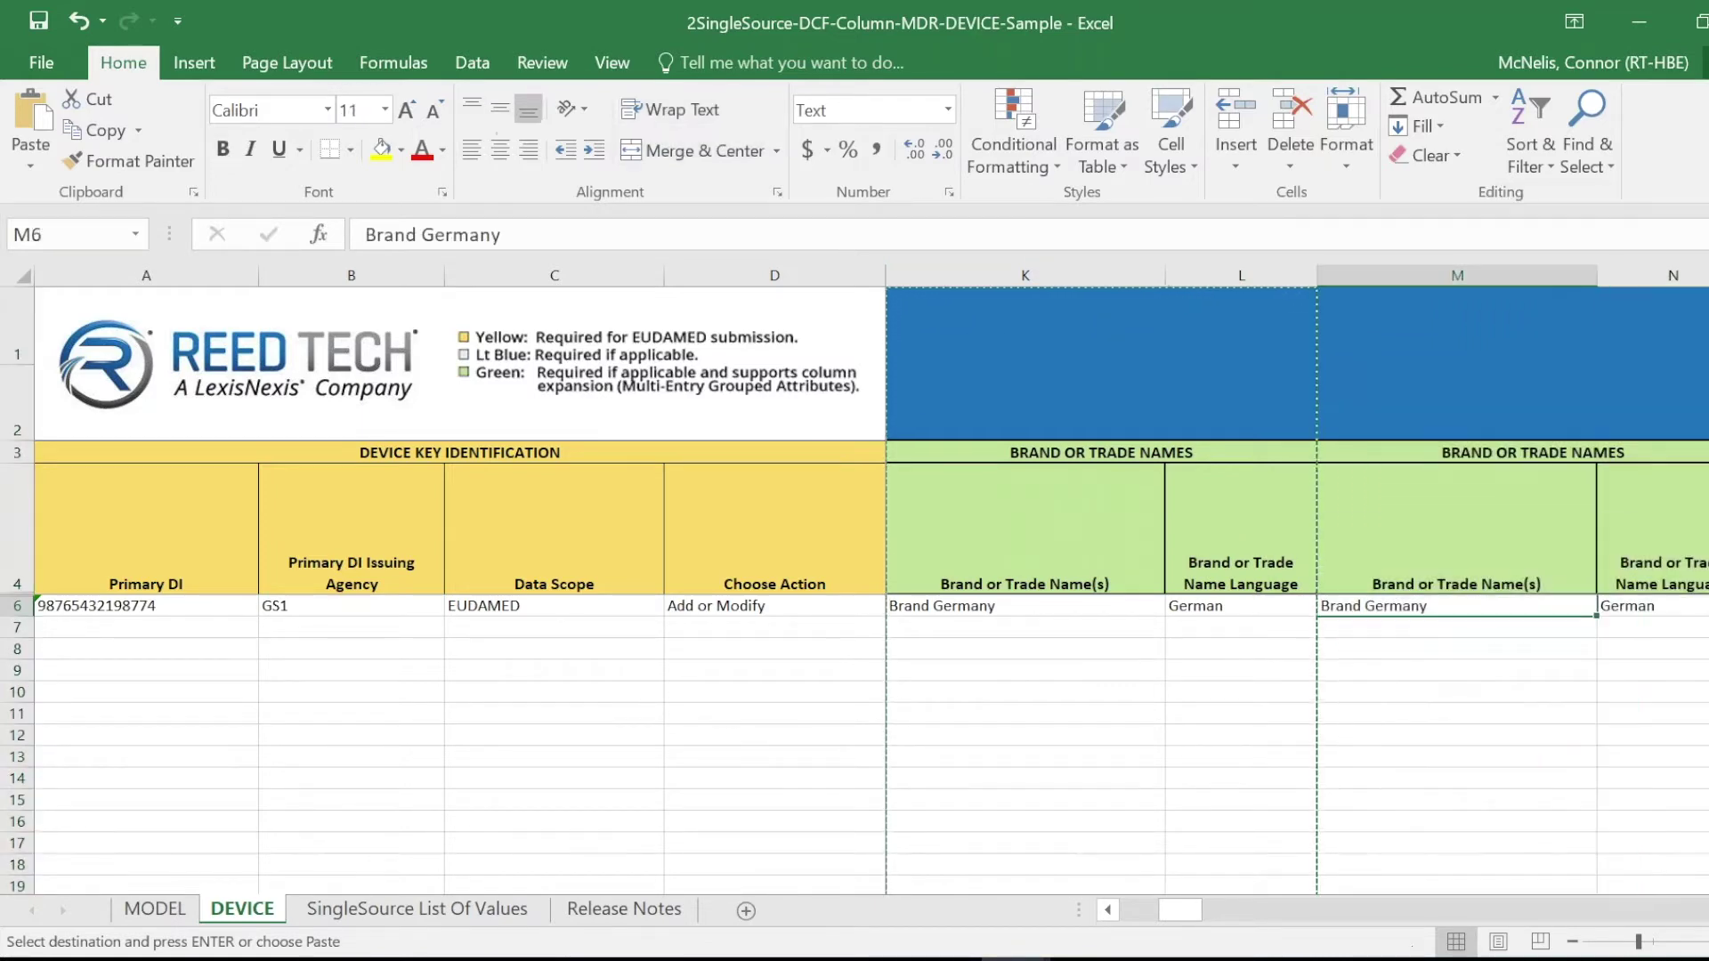
scroll(1016, 617, right, 2)
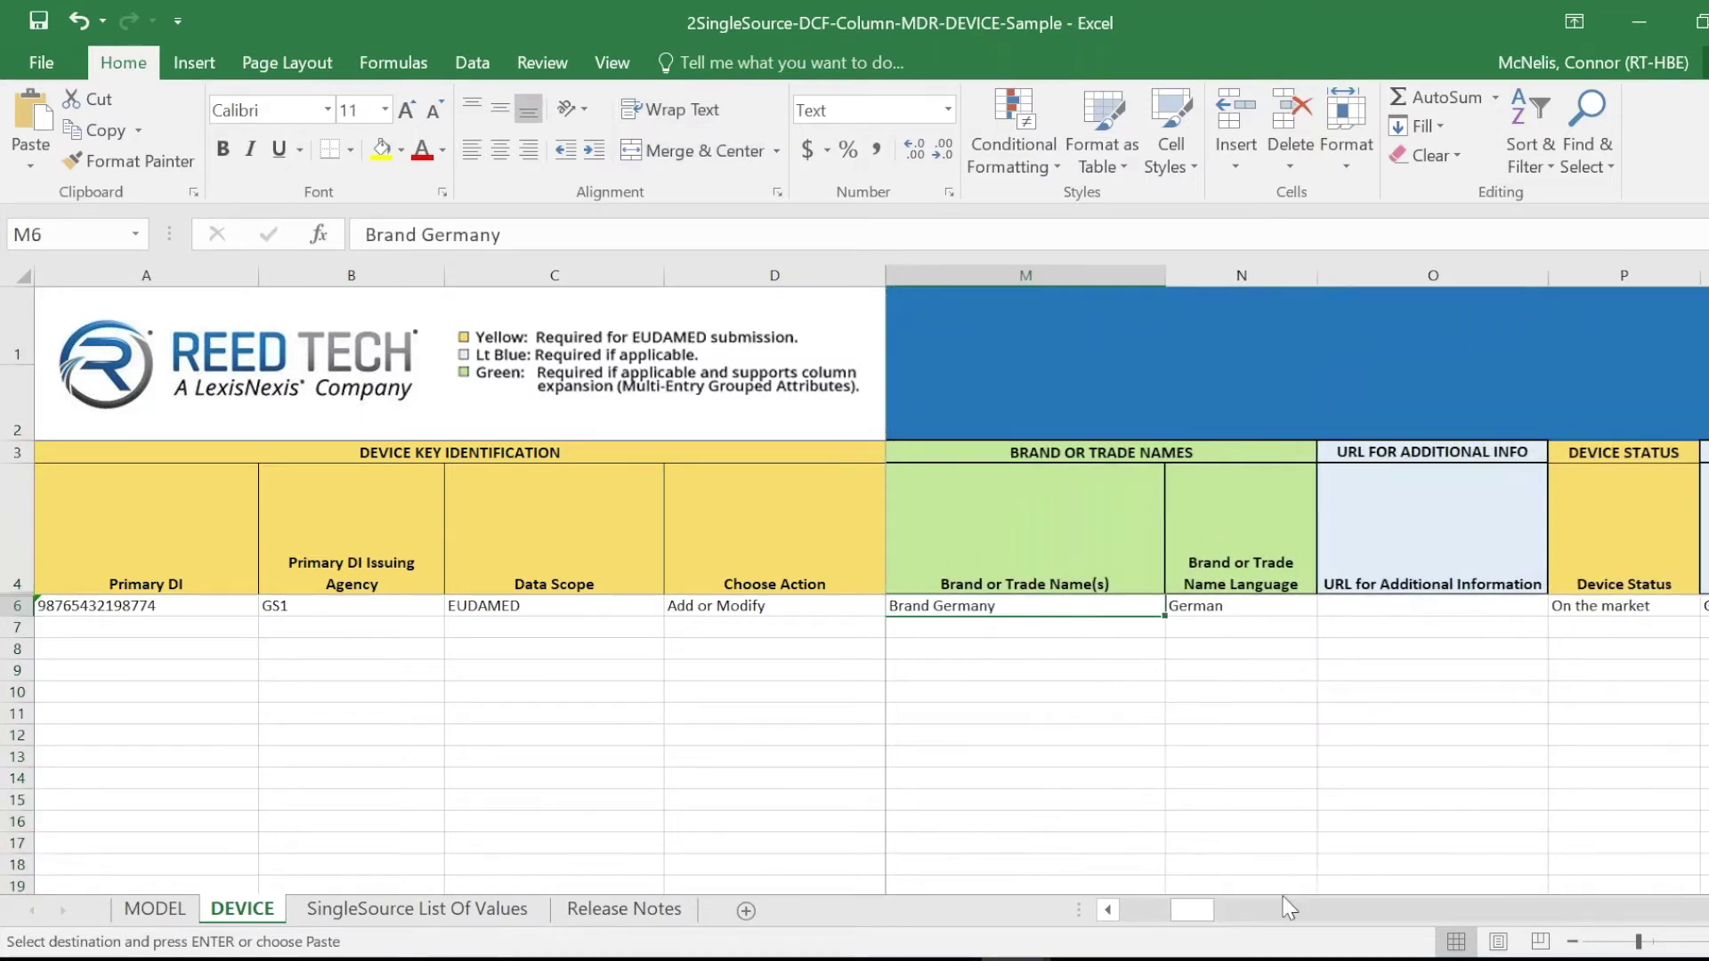
double_click(1015, 617)
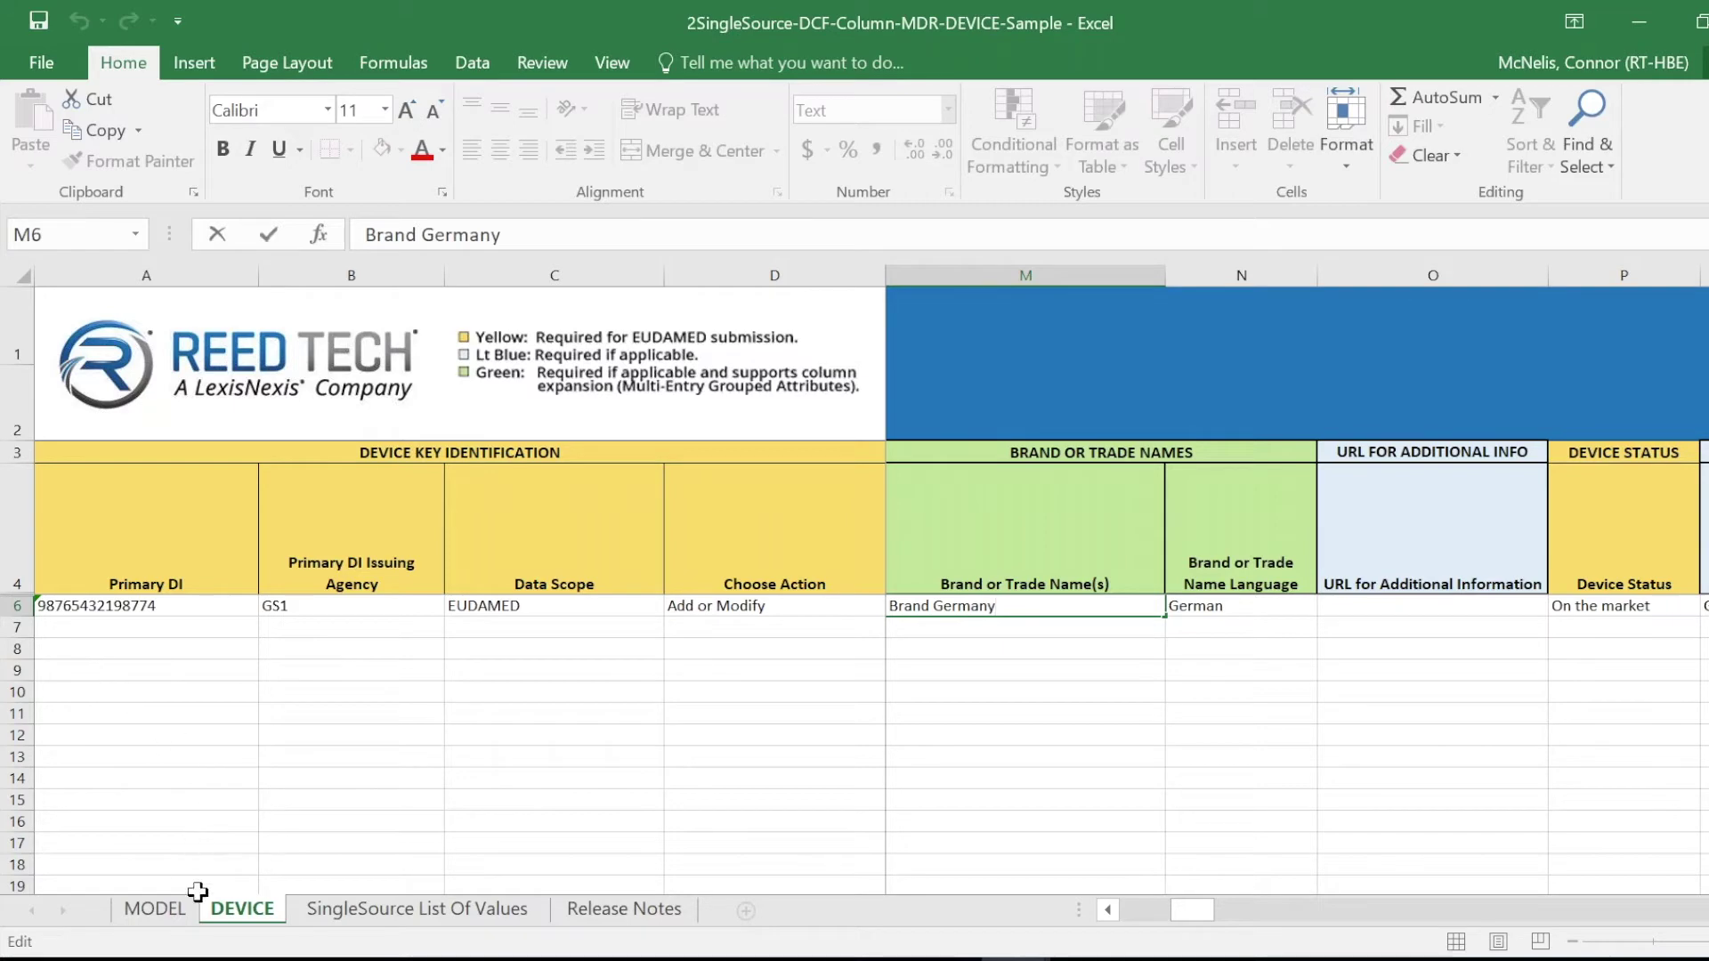
Examine the MODEL sheet's Basic UDI-DI entry and its attribute columns through Business Entity Identification.
click(178, 918)
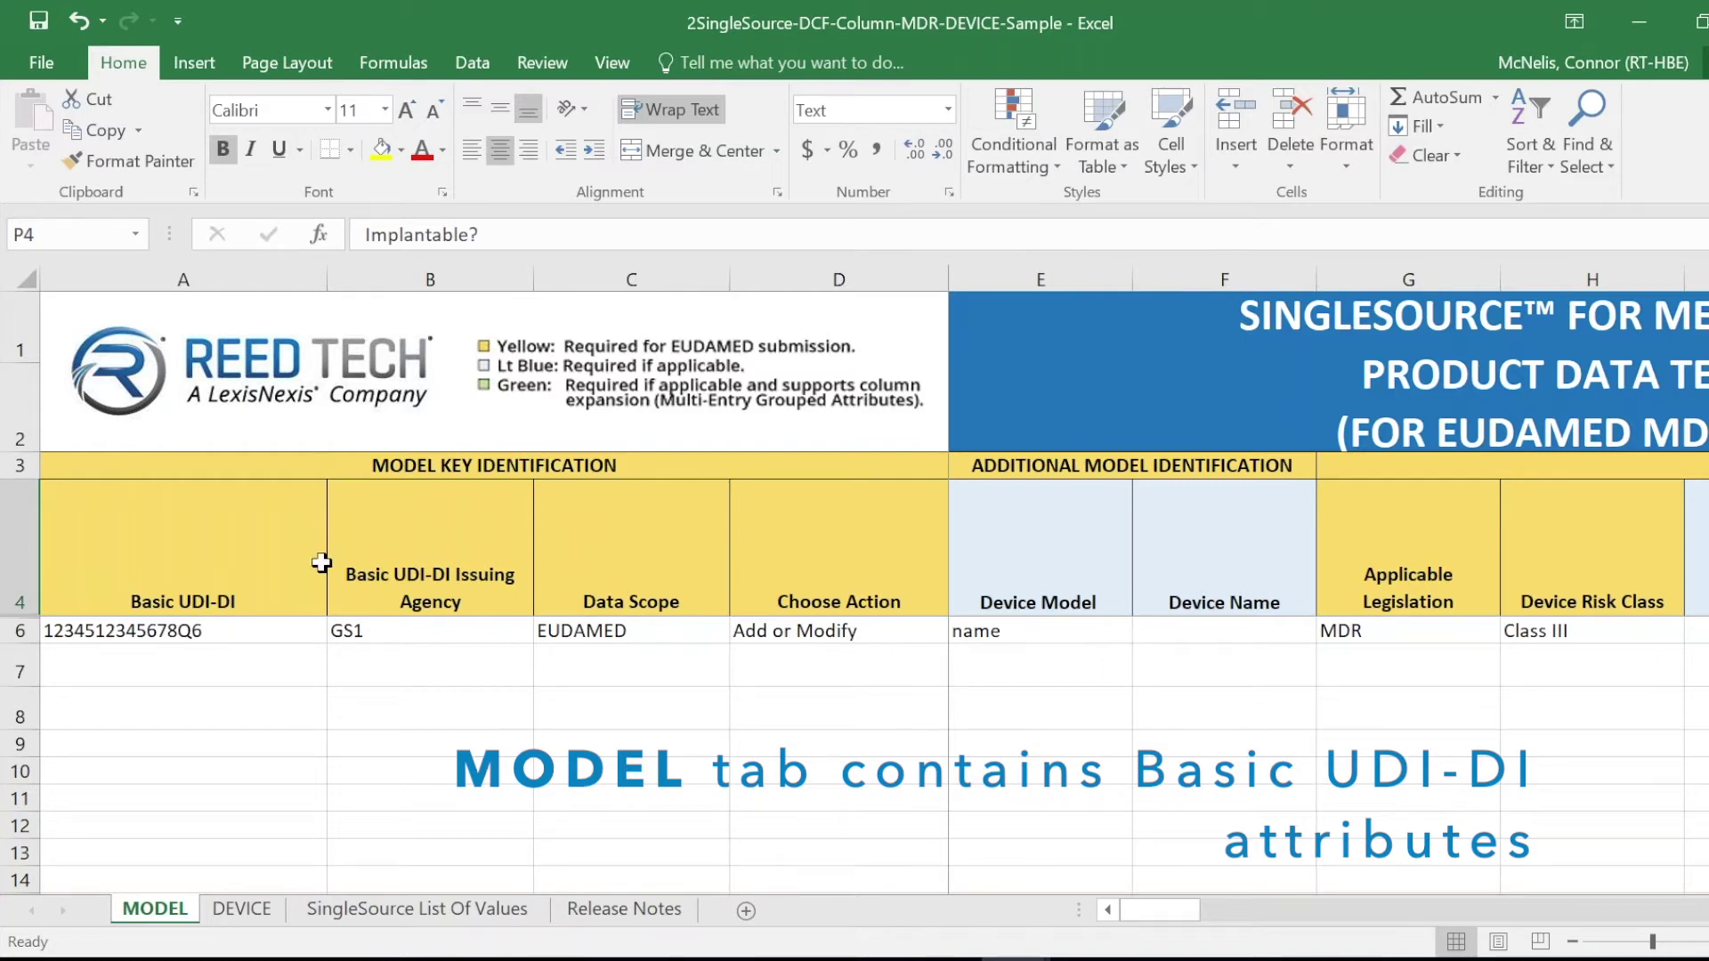
click(258, 628)
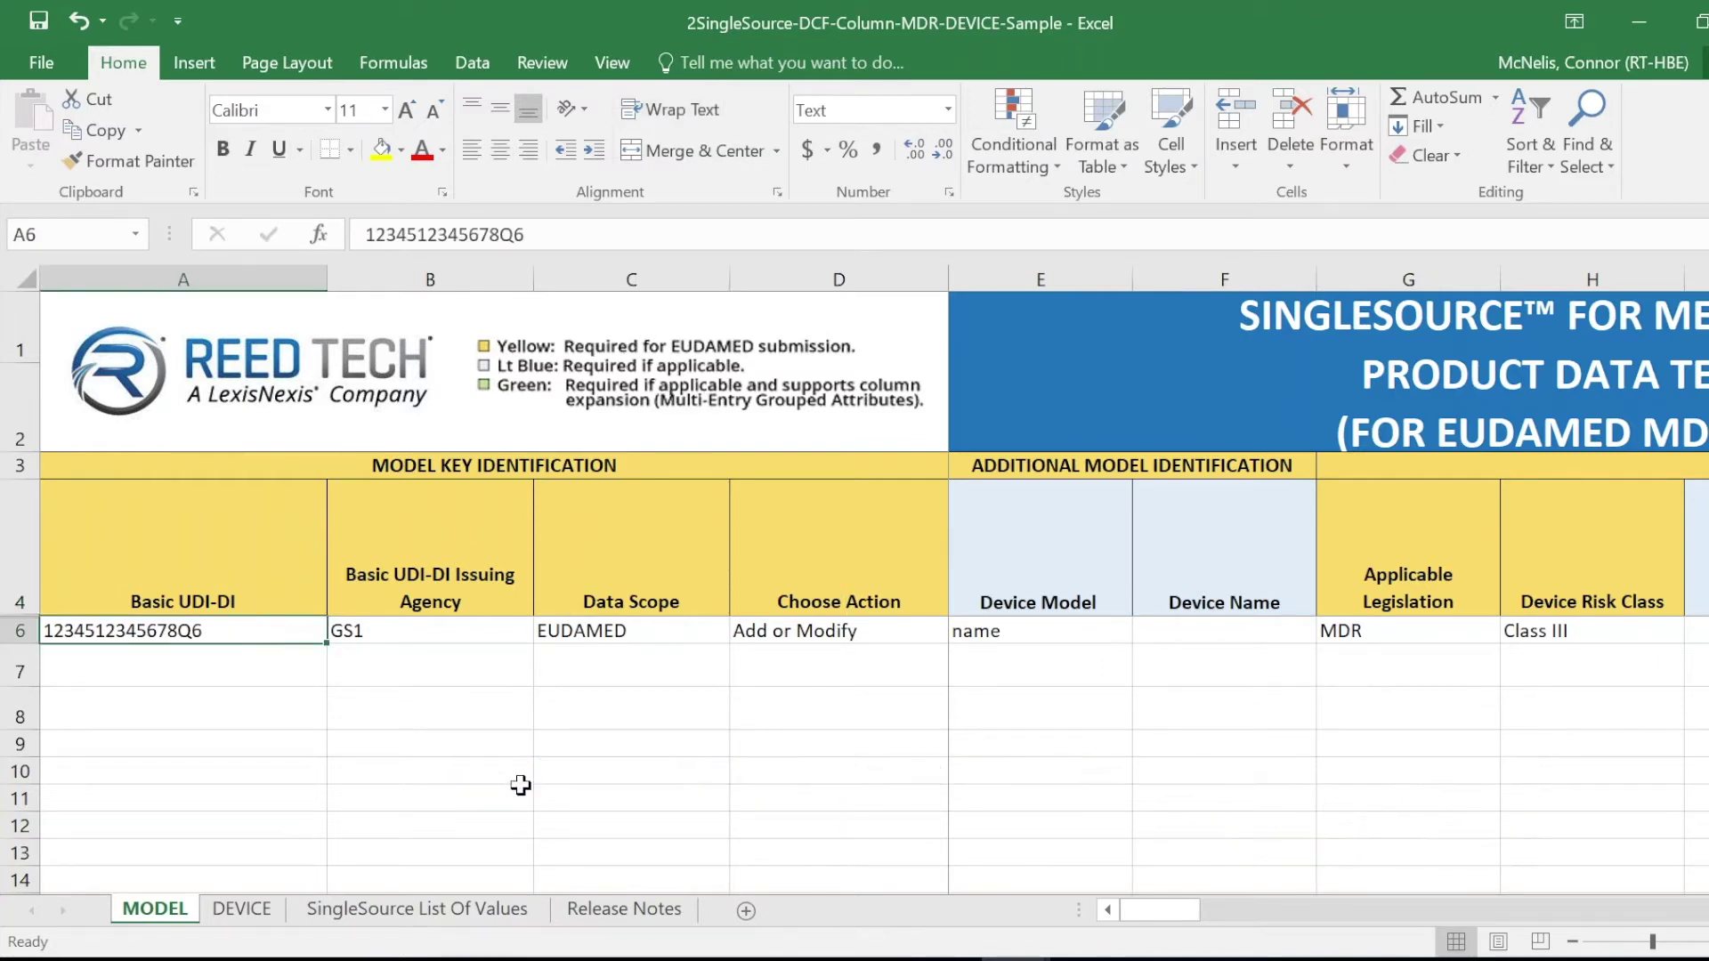
scroll(1326, 579, right, 2)
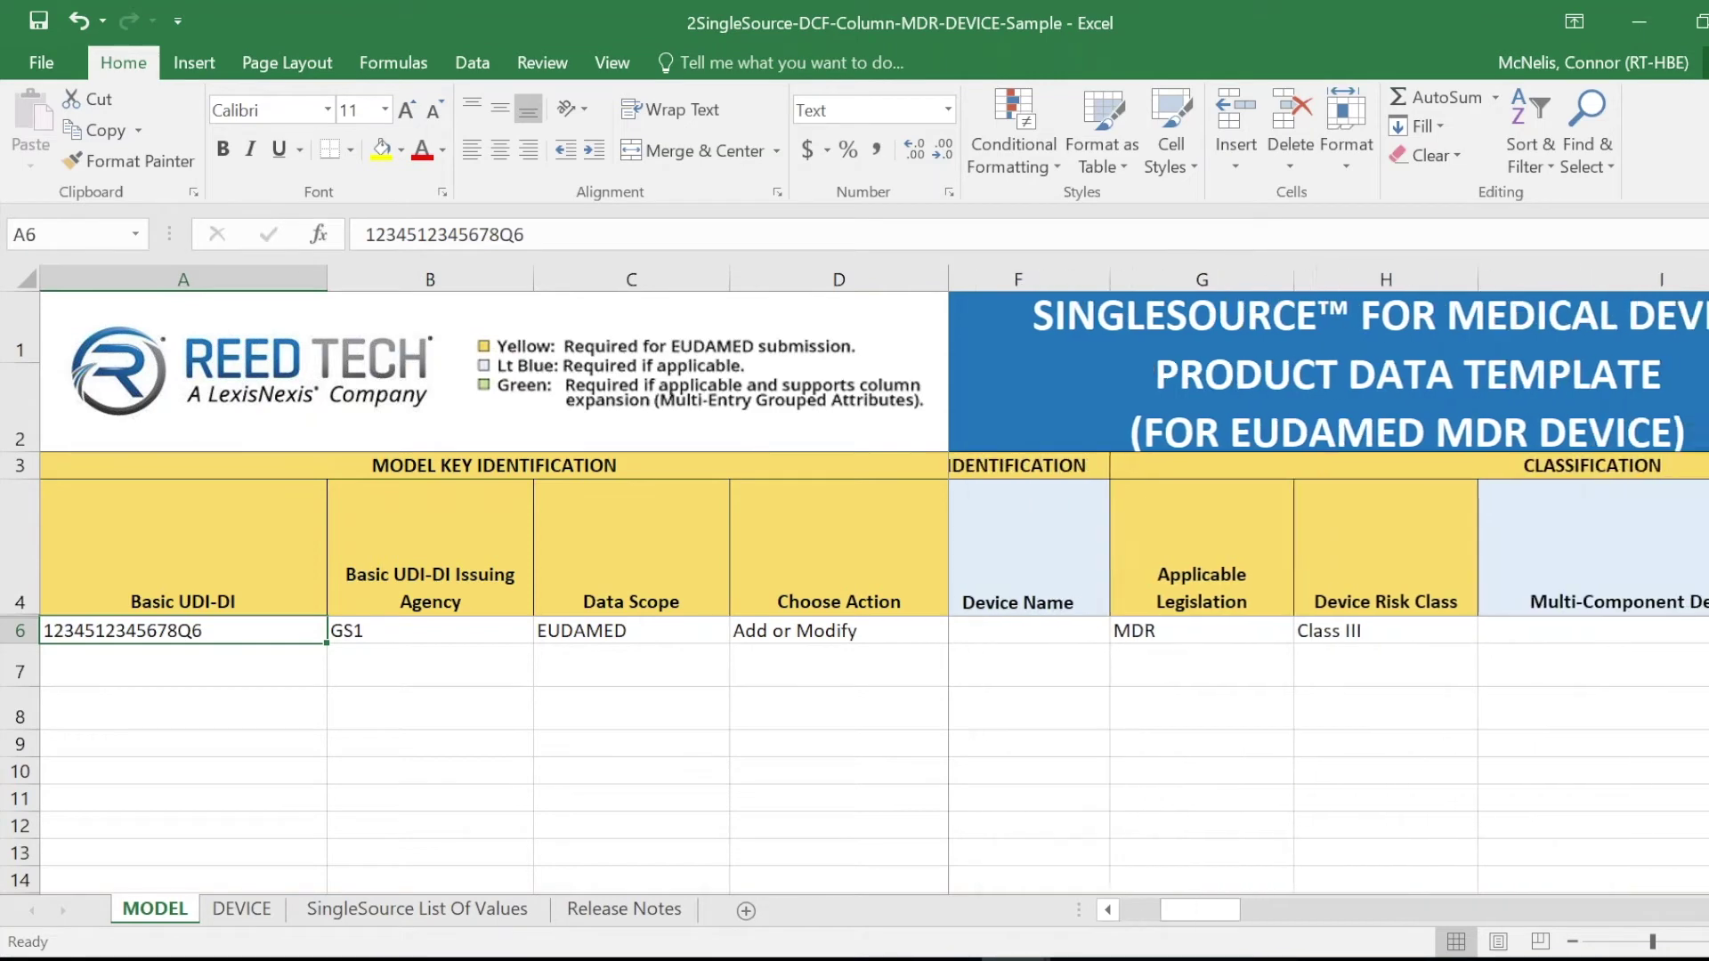
scroll(1673, 910, right, 5)
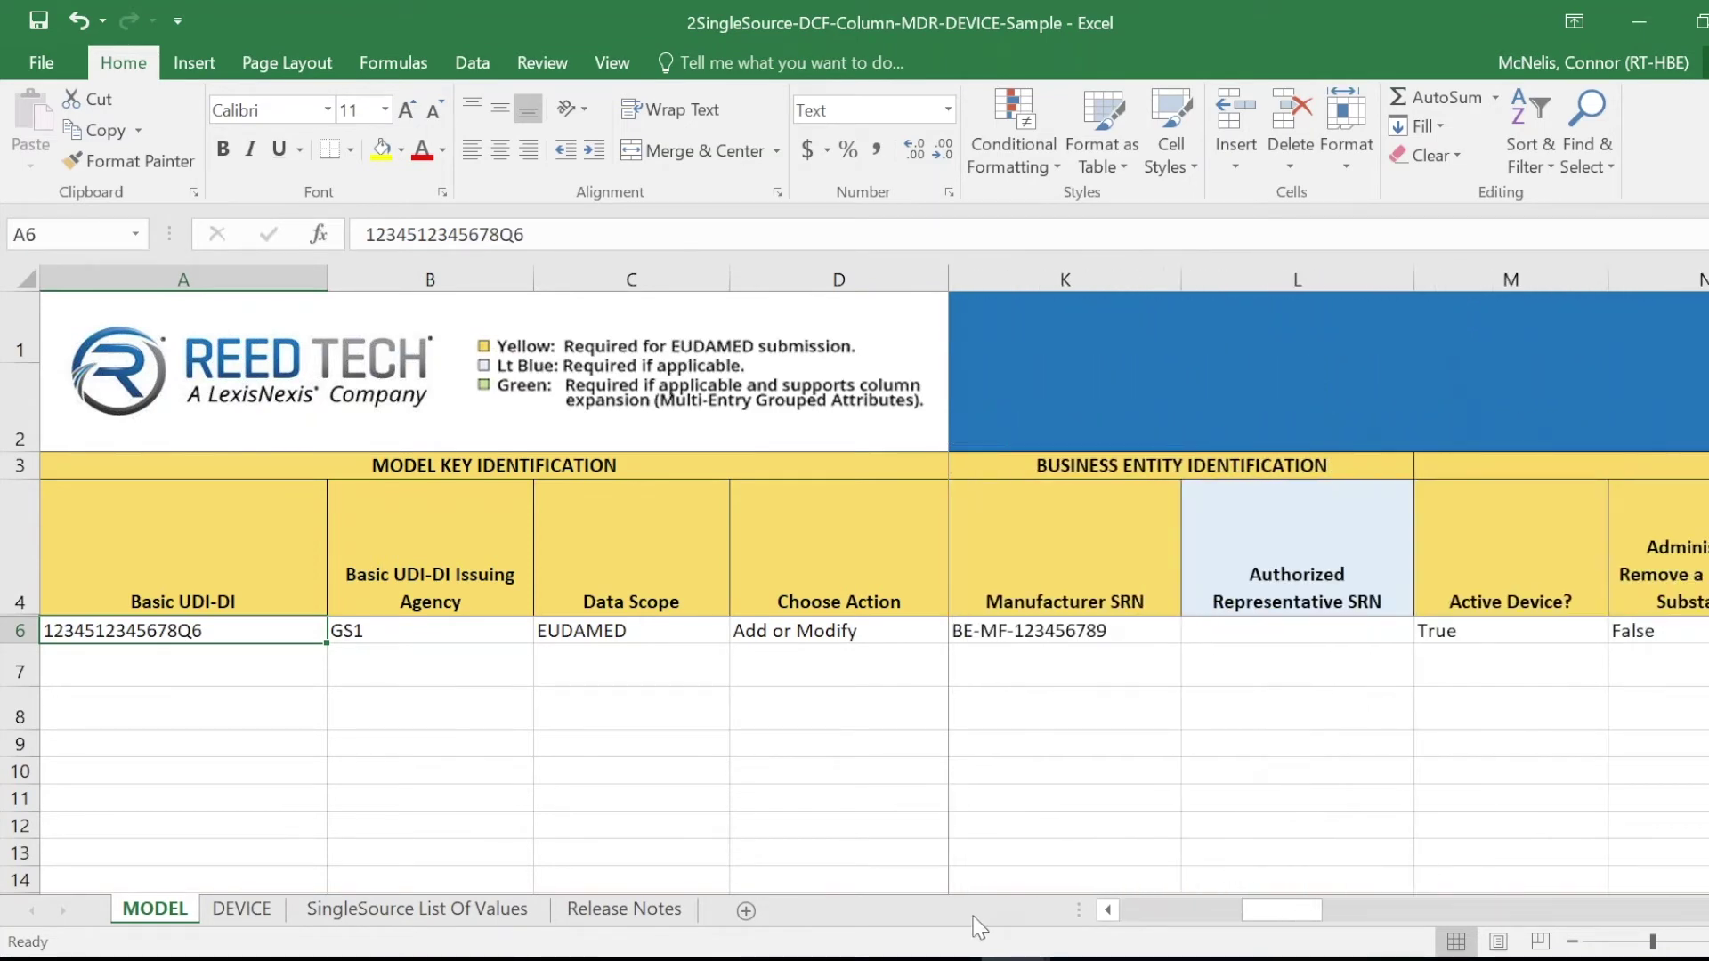
click(1109, 910)
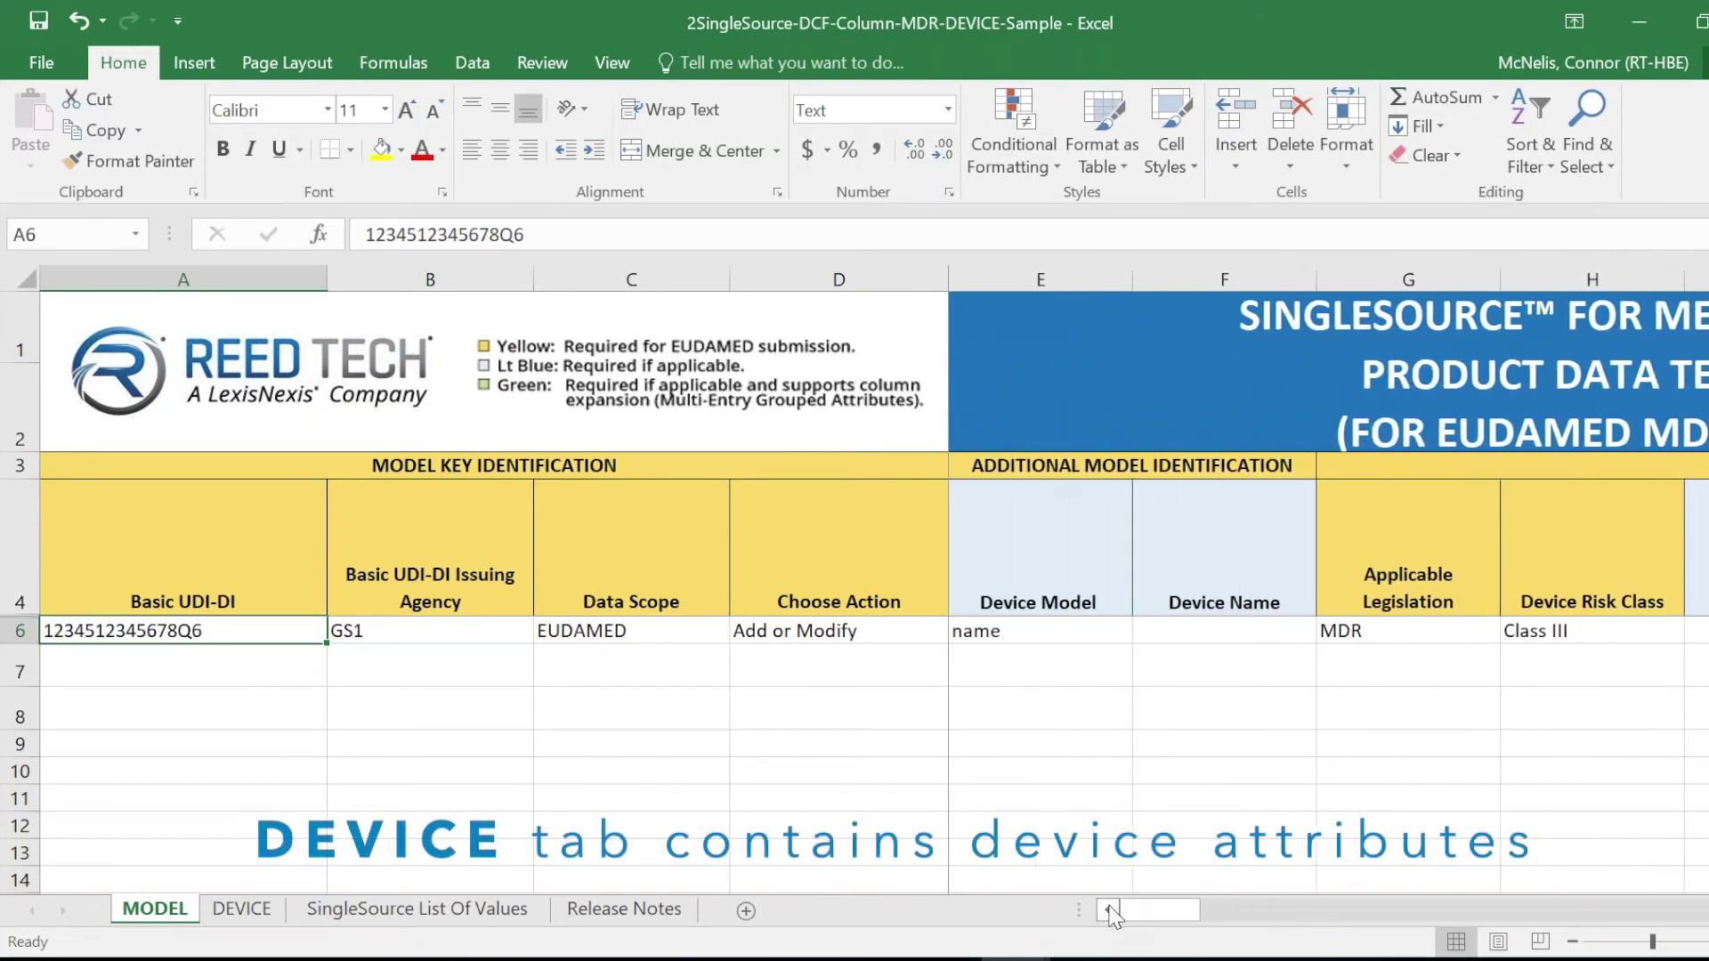
Inspect the Basic UDI-DI reference, its issuing agency and the Primary DI in row 6 of the DEVICE sheet.
click(242, 909)
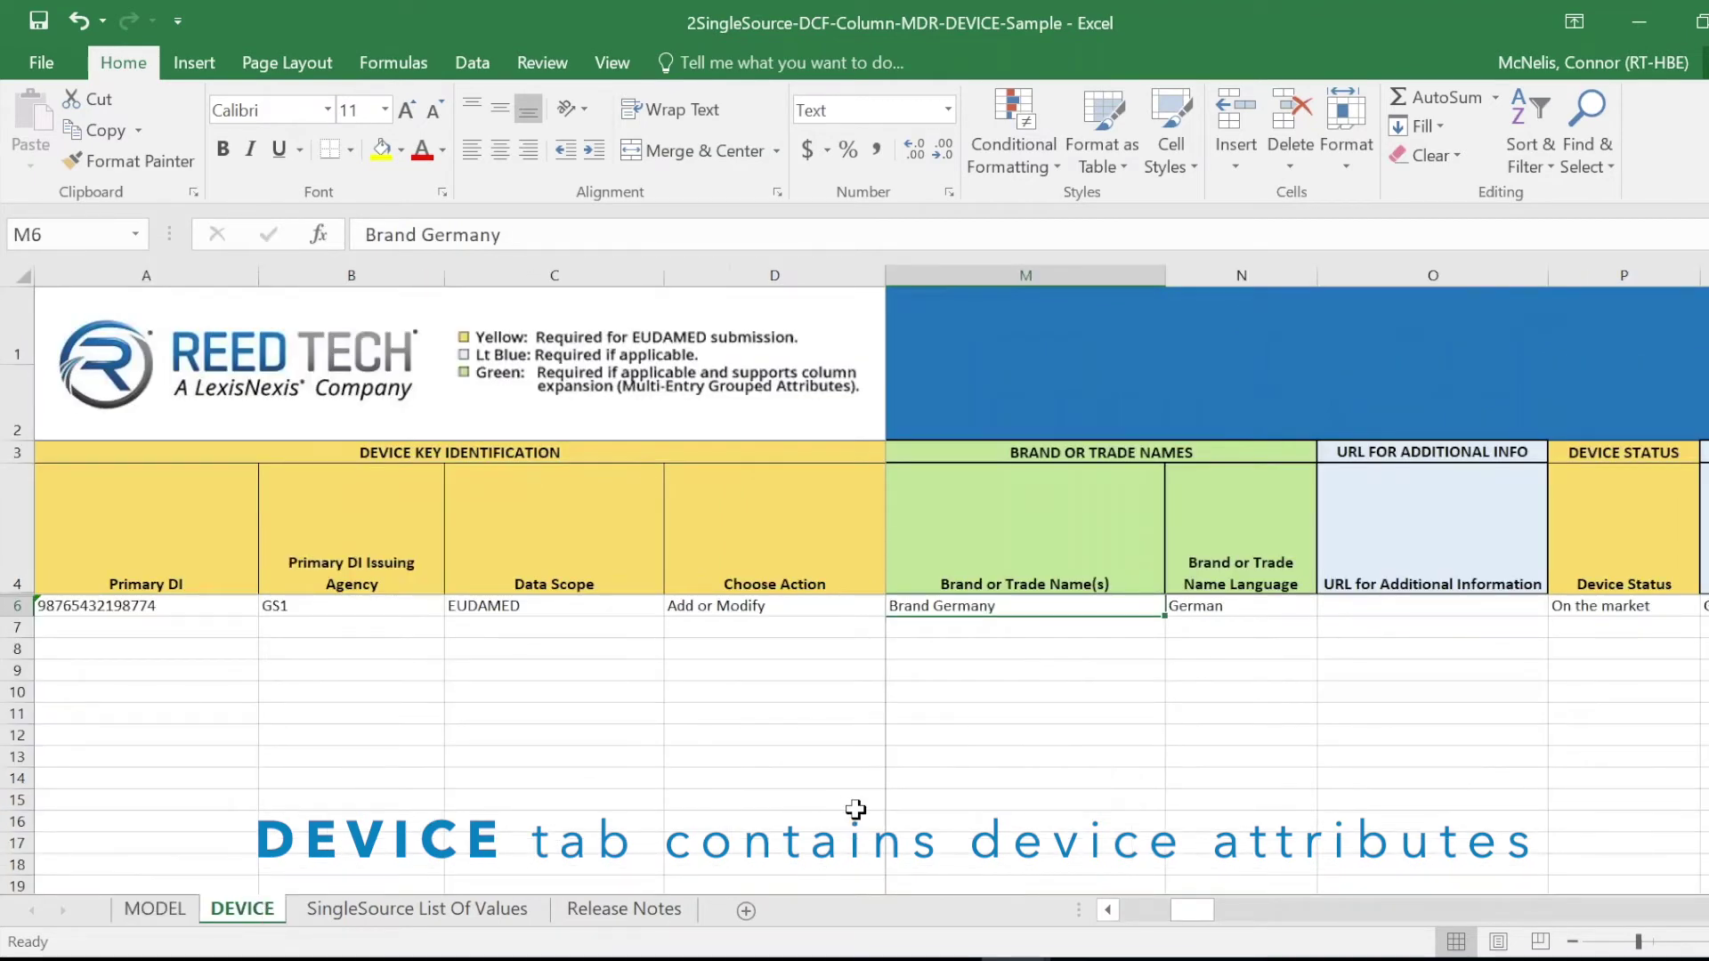
drag(1202, 913, 1148, 931)
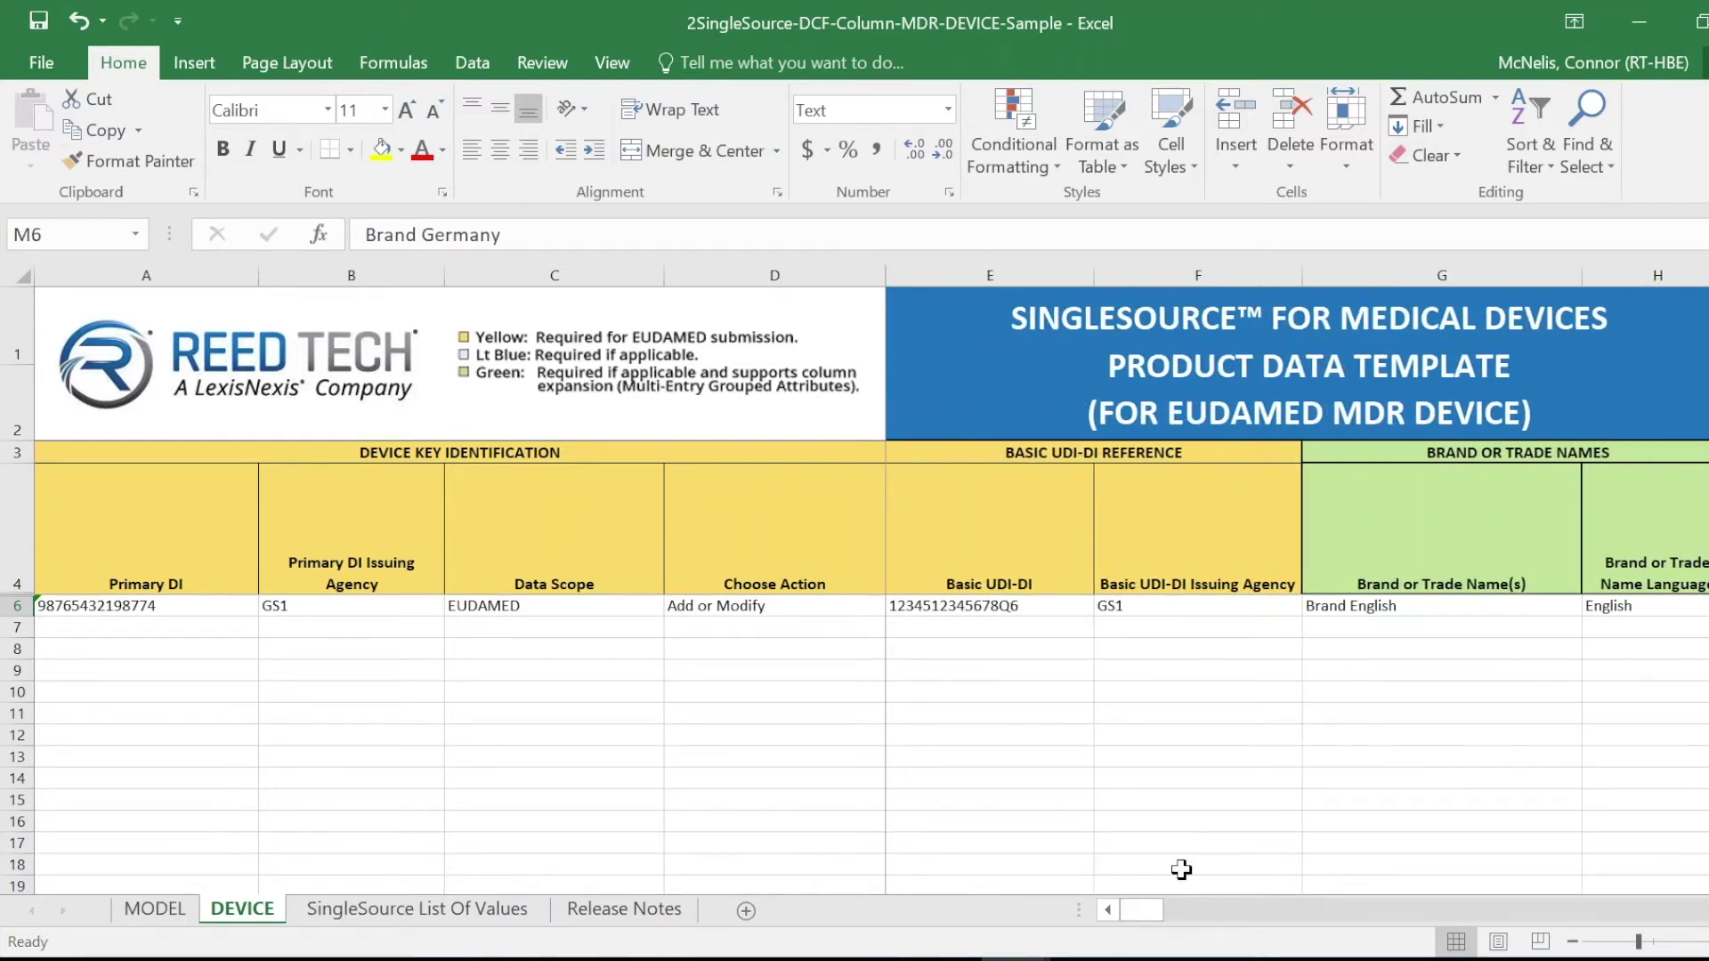
click(1033, 610)
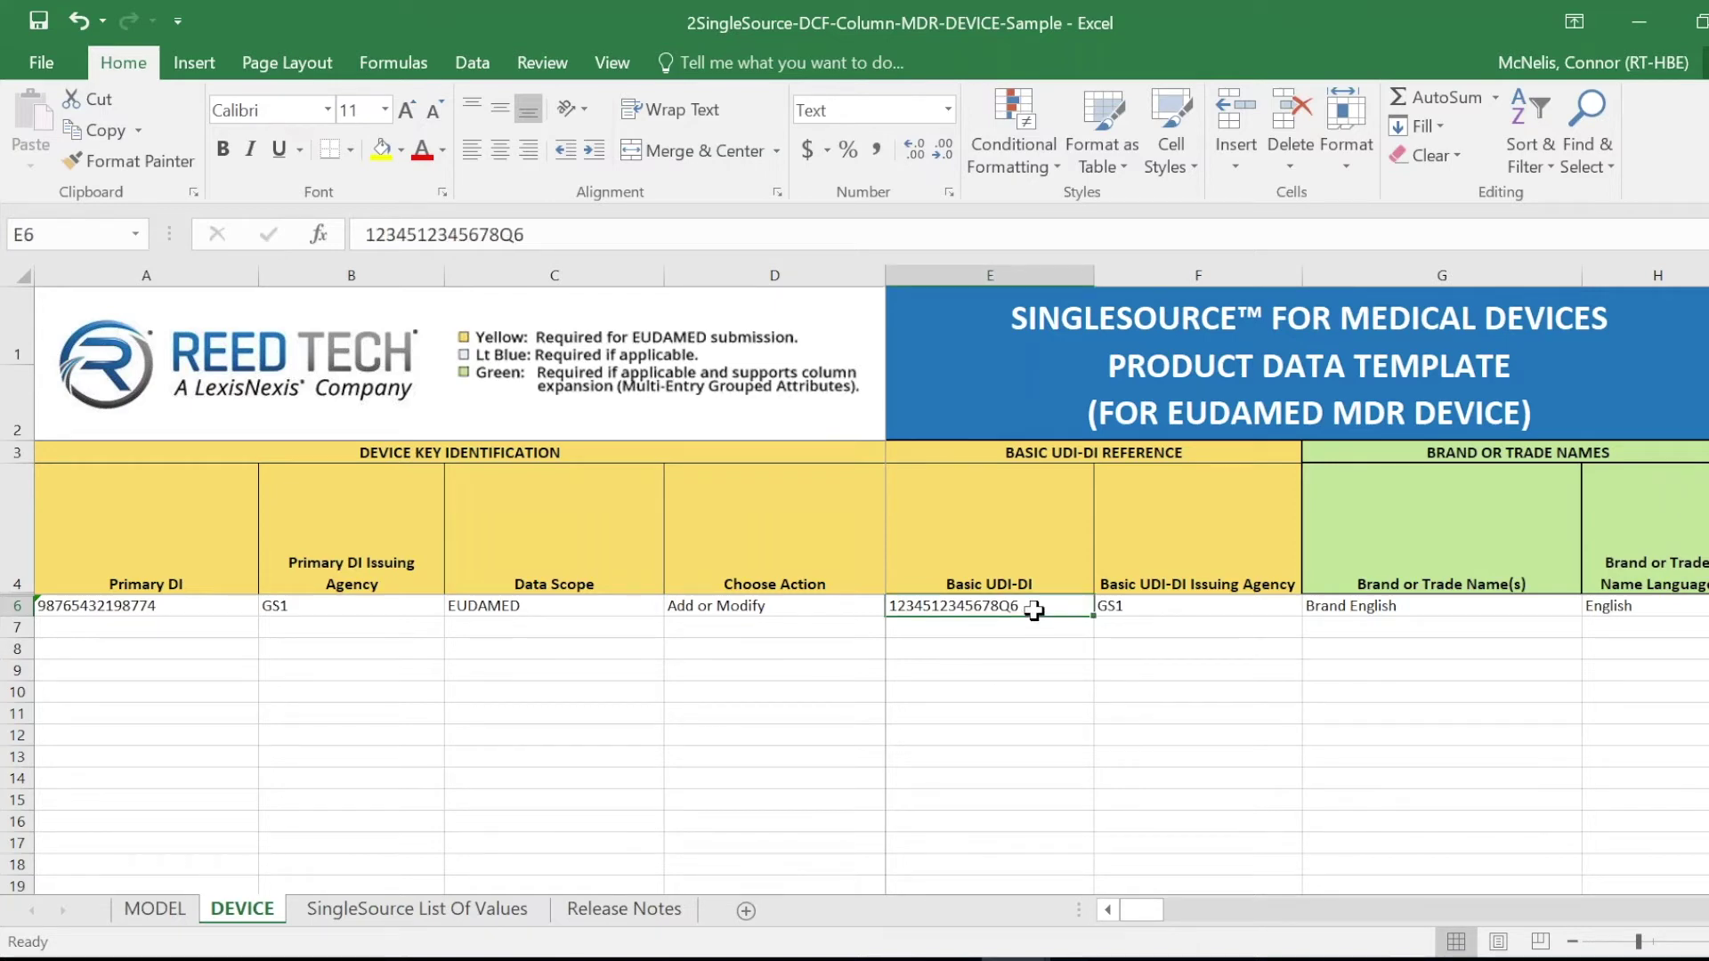
click(1153, 607)
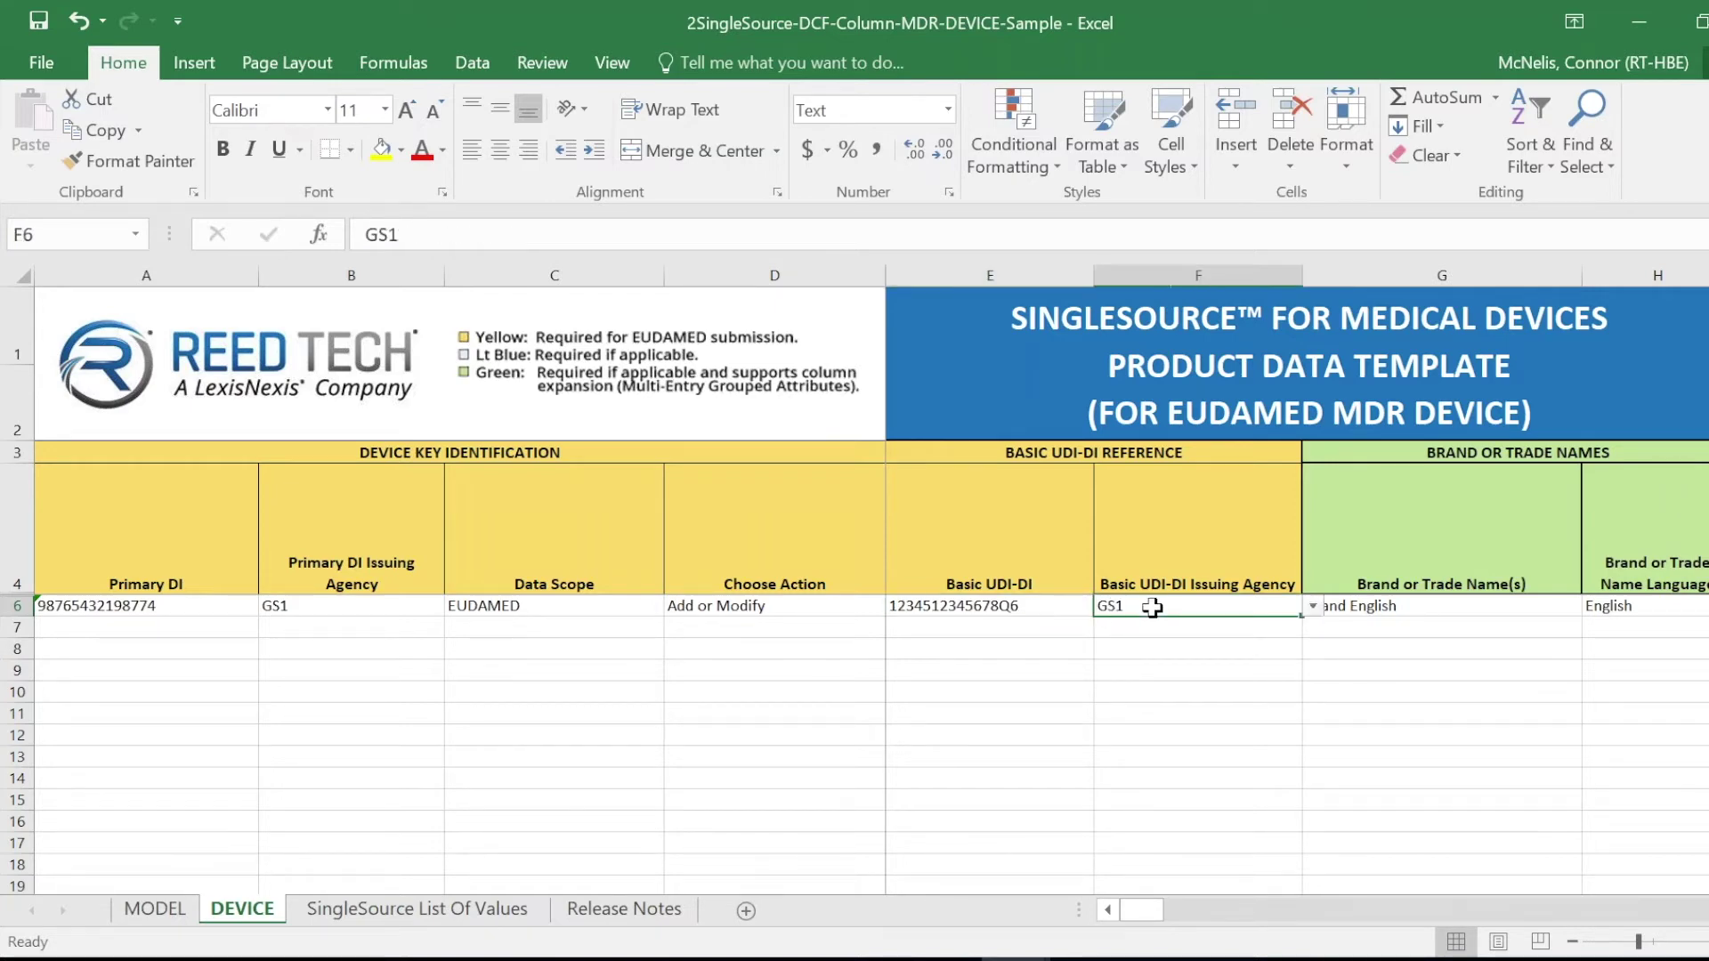
click(1053, 609)
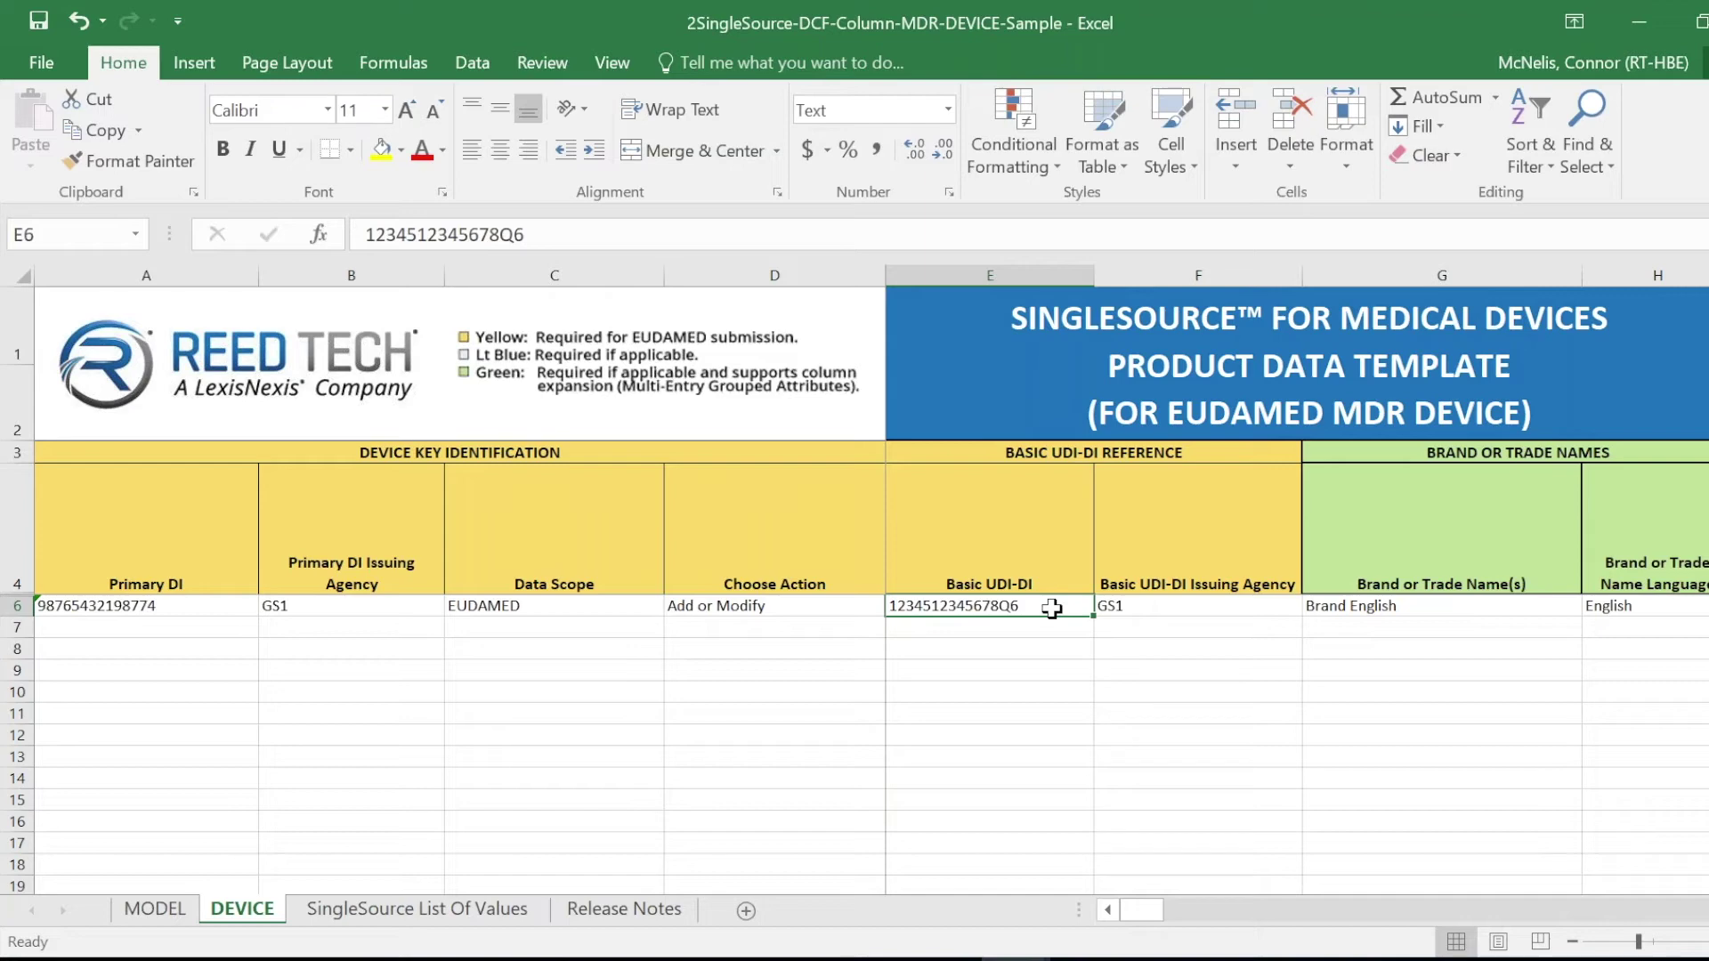
click(232, 609)
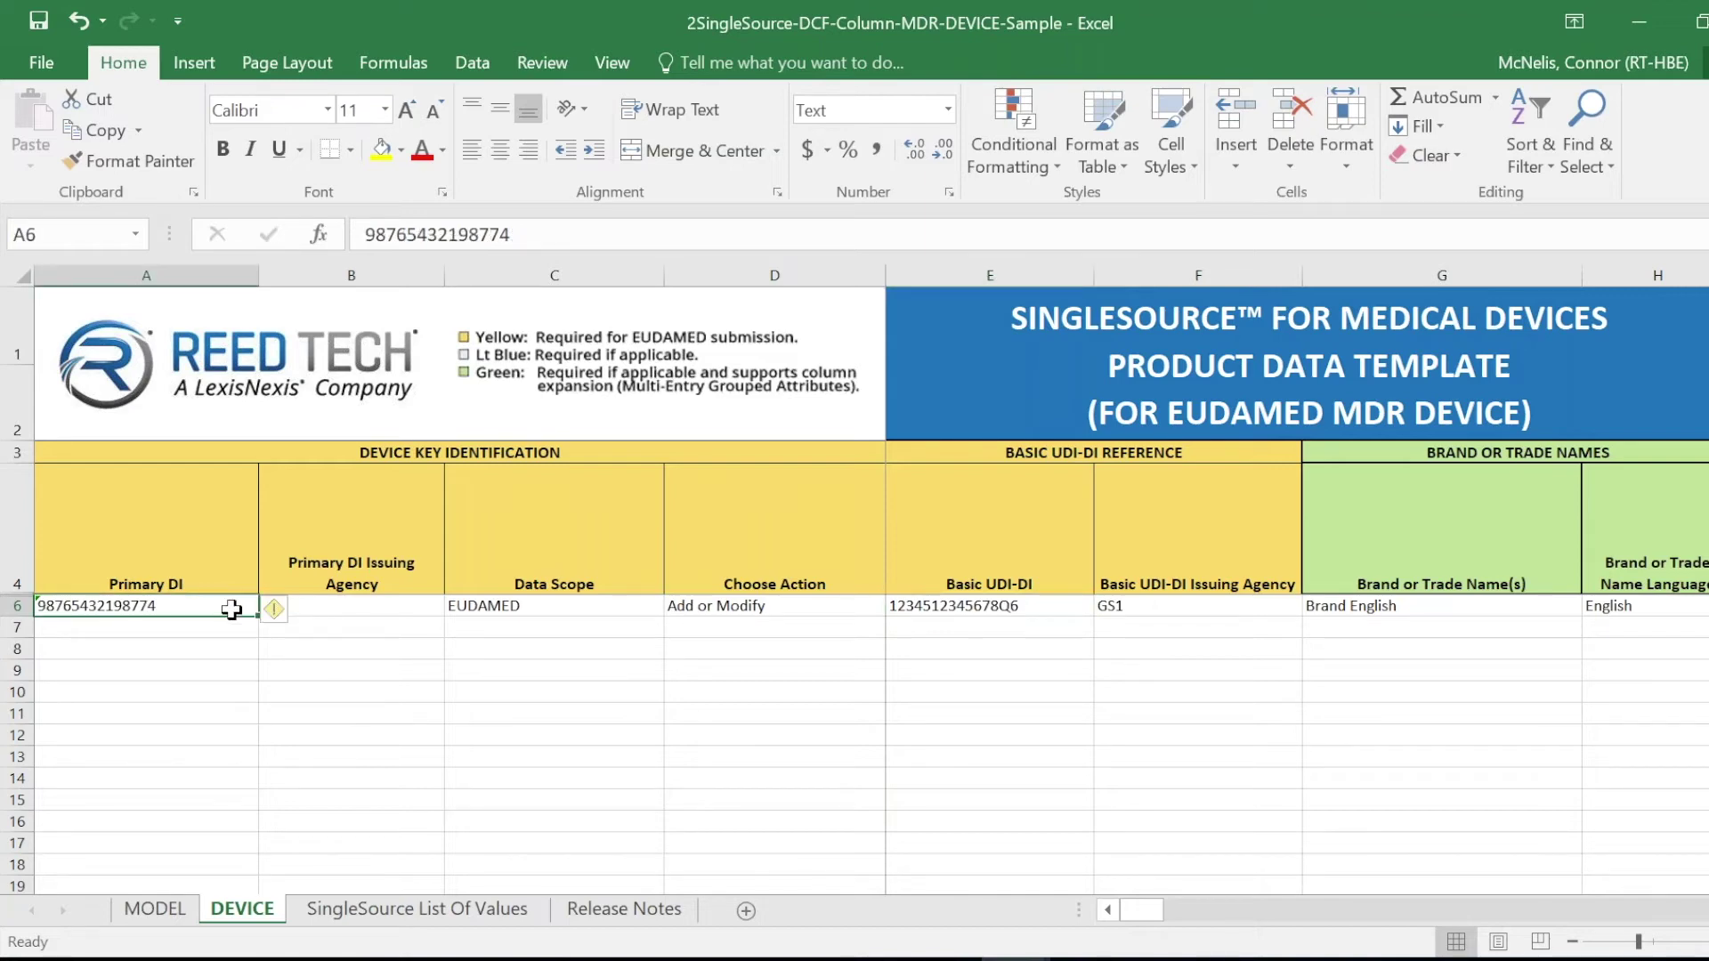
click(581, 689)
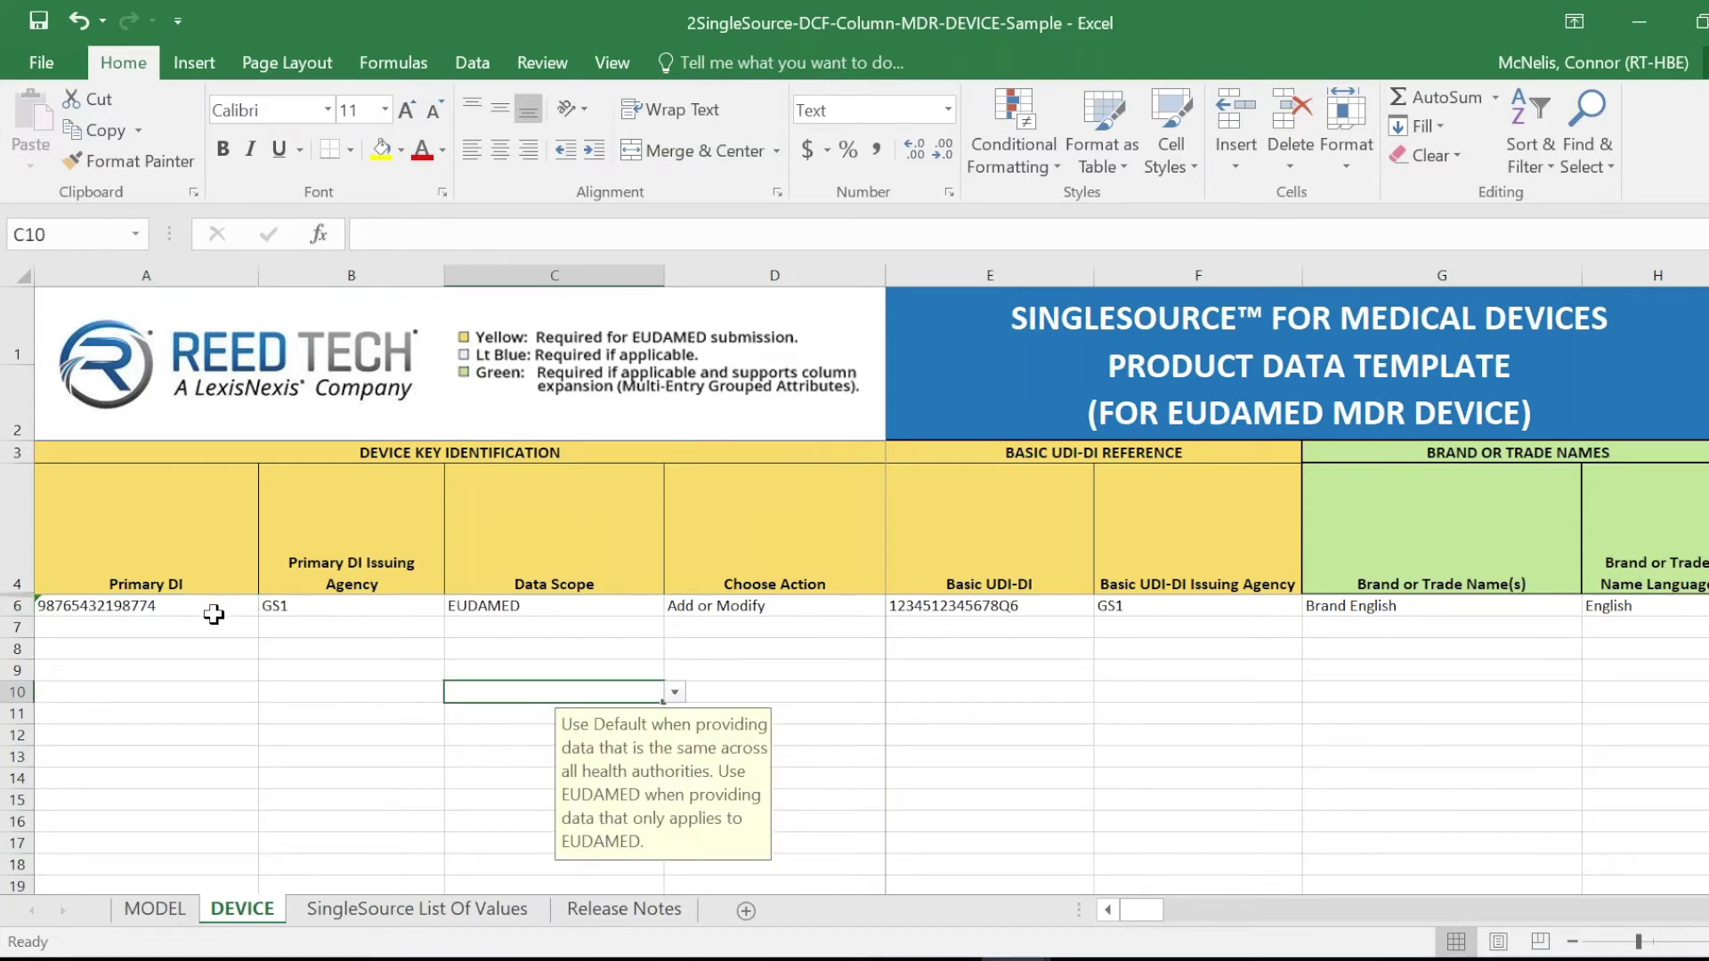
click(1031, 605)
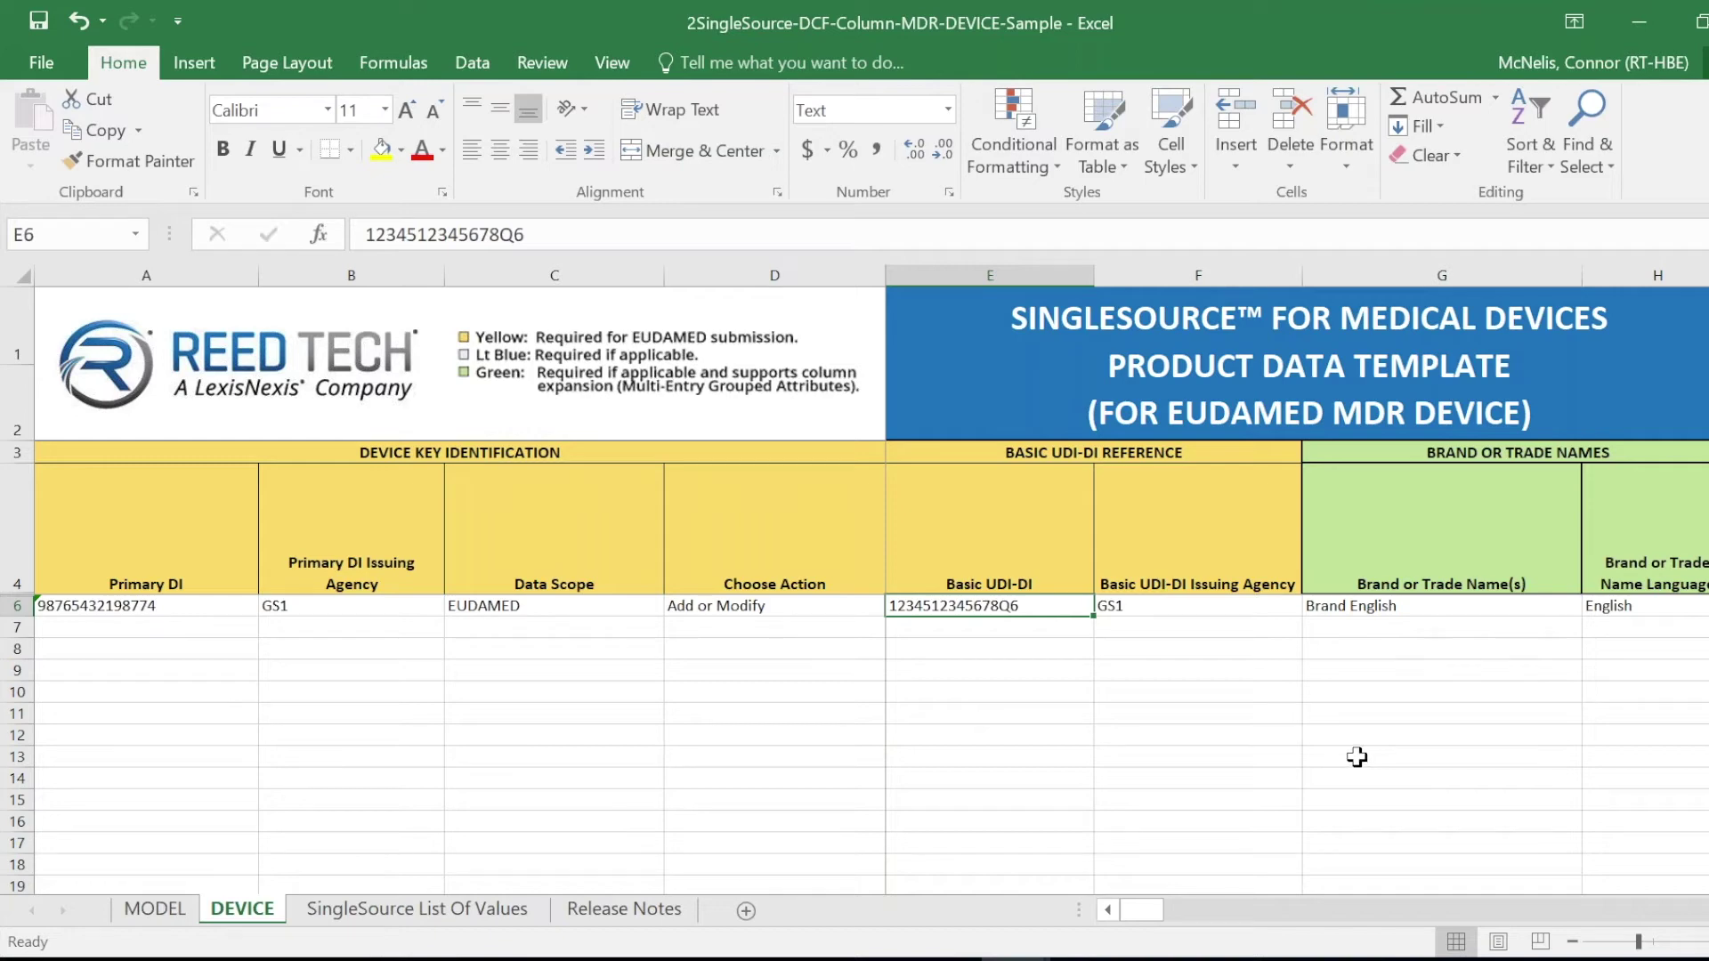
Browse the accepted term names and codes on the SingleSource List Of Values sheet down to the Language entries.
click(501, 917)
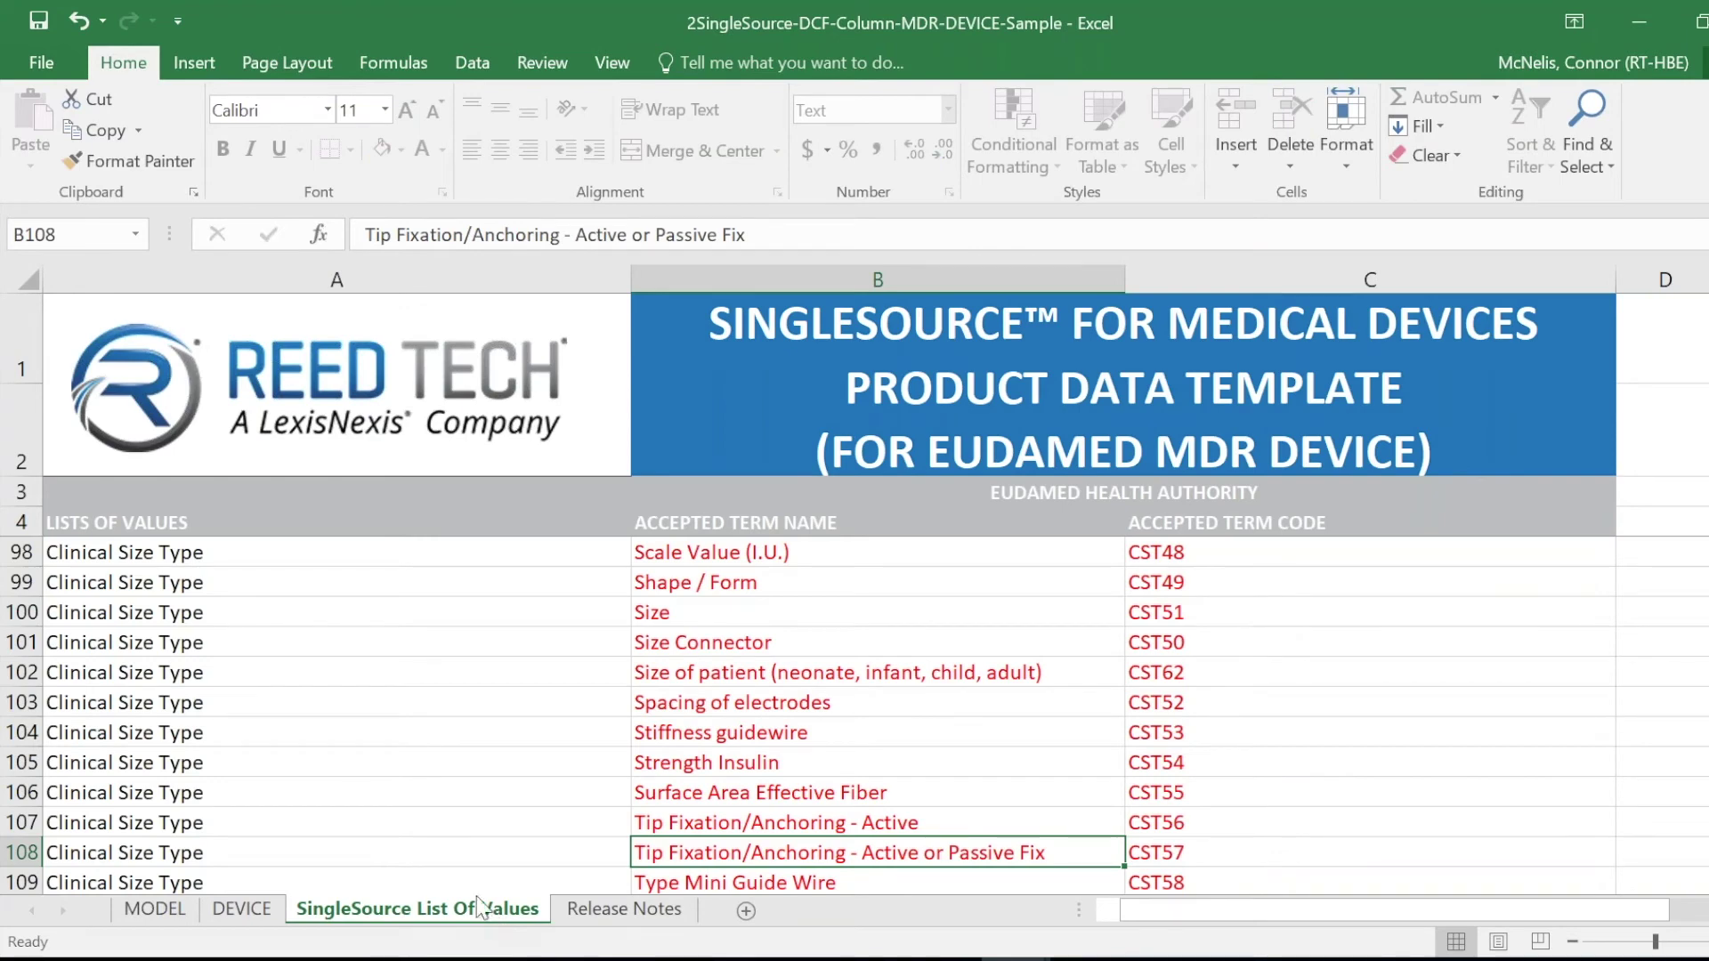
scroll(466, 837, down, 7)
scroll(466, 837, up, 2)
scroll(463, 831, down, 1)
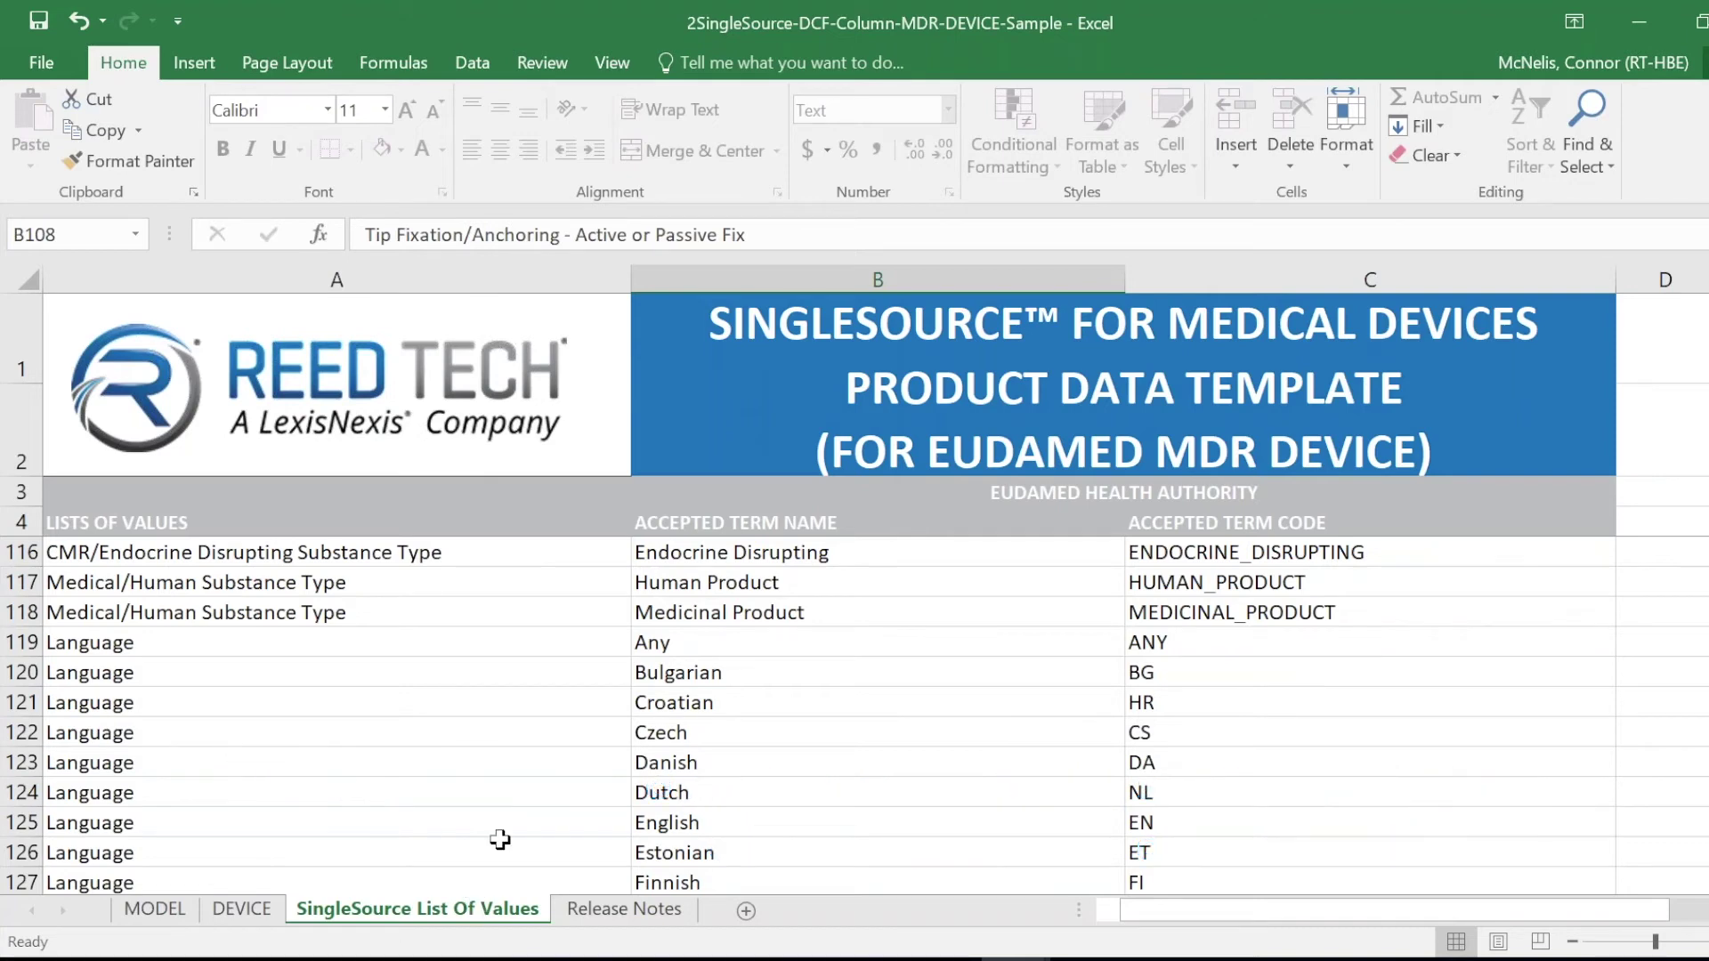
Review the remaining Language entries and their term codes on the SingleSource List Of Values sheet.
click(1246, 909)
scroll(483, 727, down, 4)
scroll(492, 710, down, 4)
scroll(493, 709, up, 4)
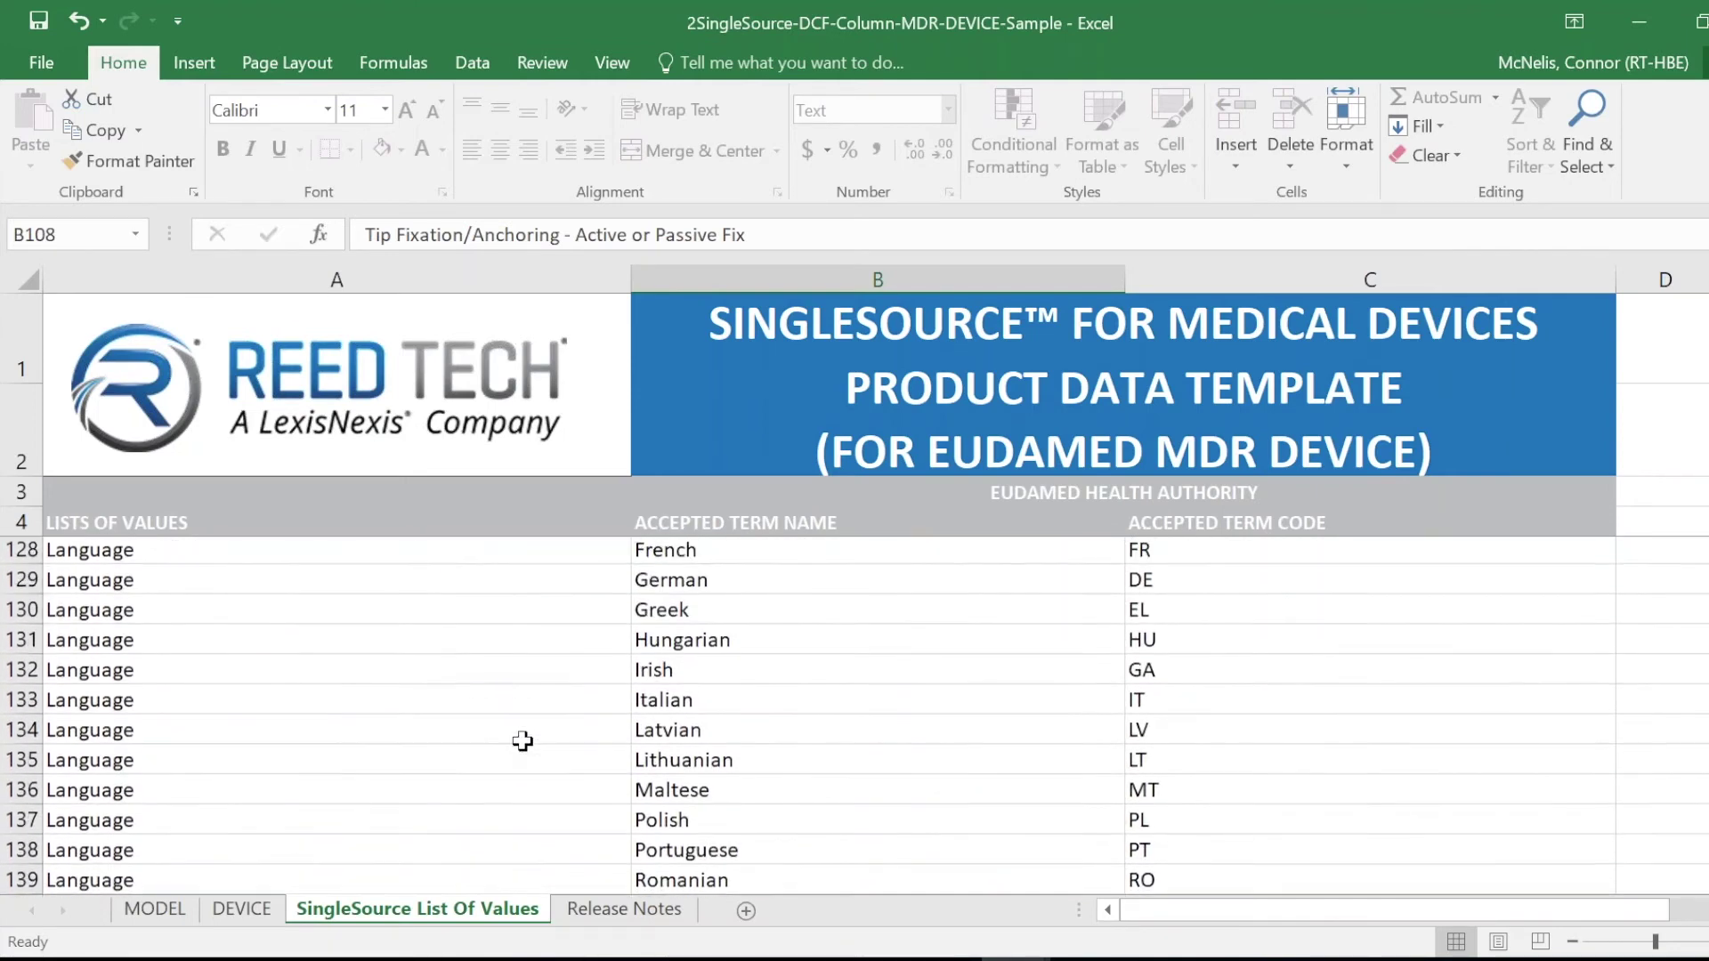
scroll(523, 741, up, 2)
scroll(523, 746, down, 7)
scroll(320, 730, up, 1)
Go back up the list of values and examine the Product Status and Clinical Size Type terms and codes.
scroll(1251, 717, up, 10)
scroll(546, 637, up, 4)
scroll(237, 725, up, 2)
scroll(238, 722, up, 18)
scroll(238, 722, up, 4)
scroll(257, 731, down, 4)
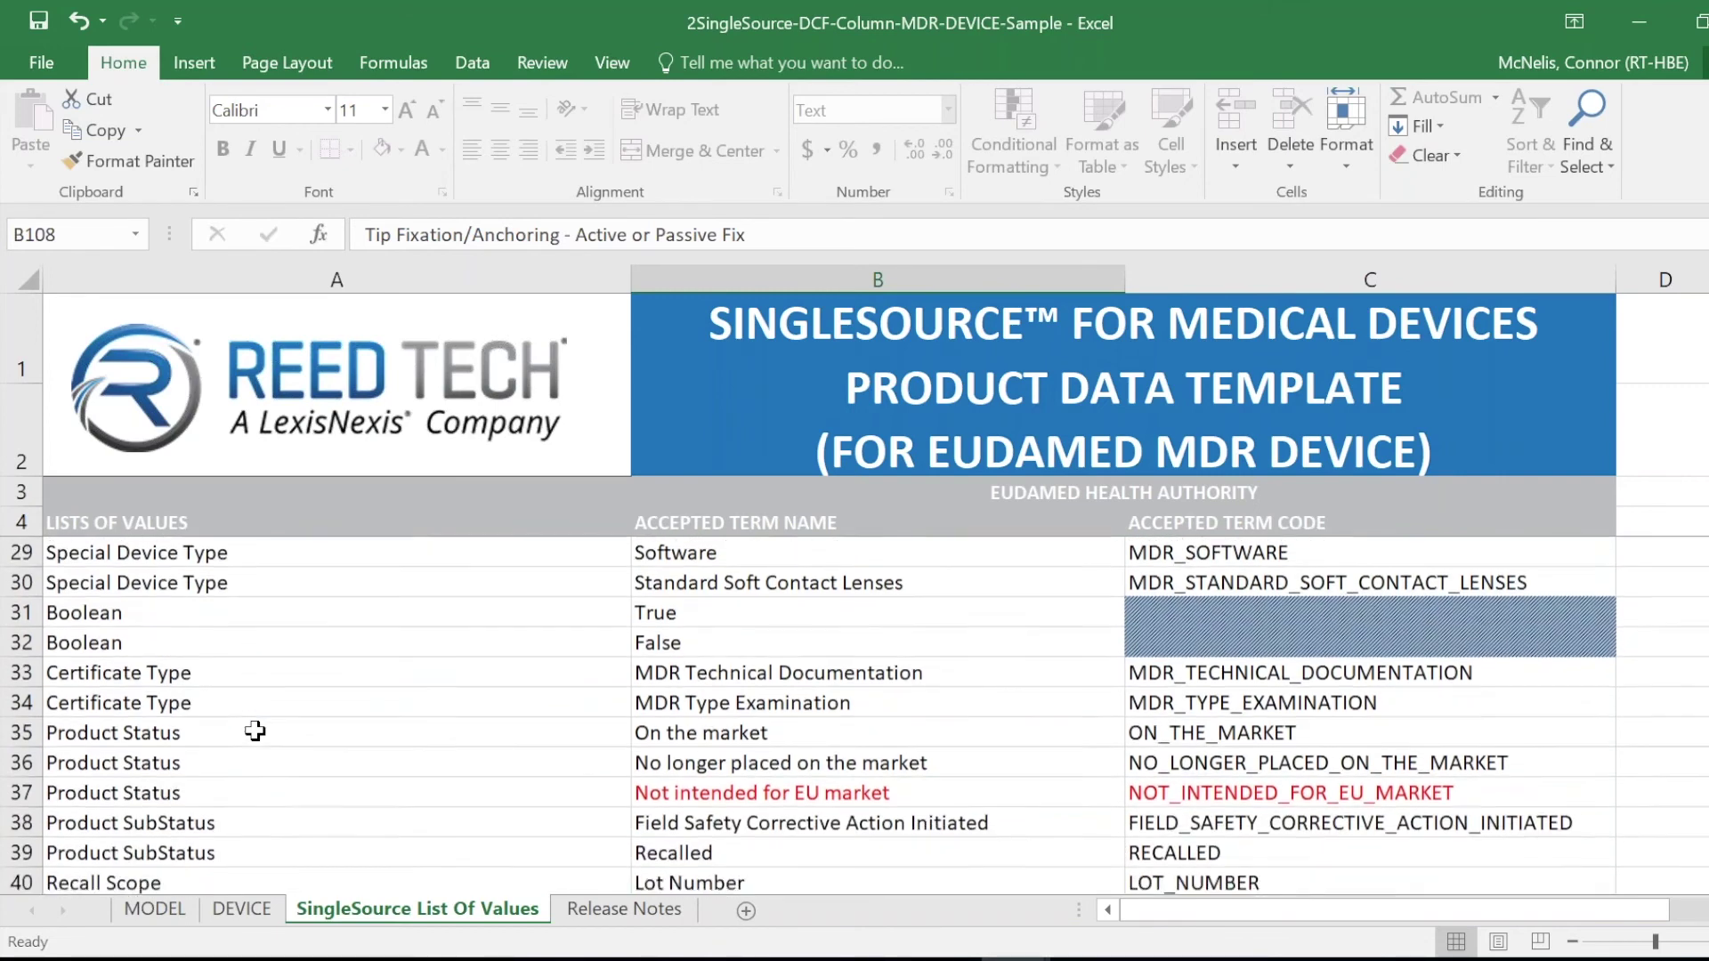
scroll(259, 731, down, 5)
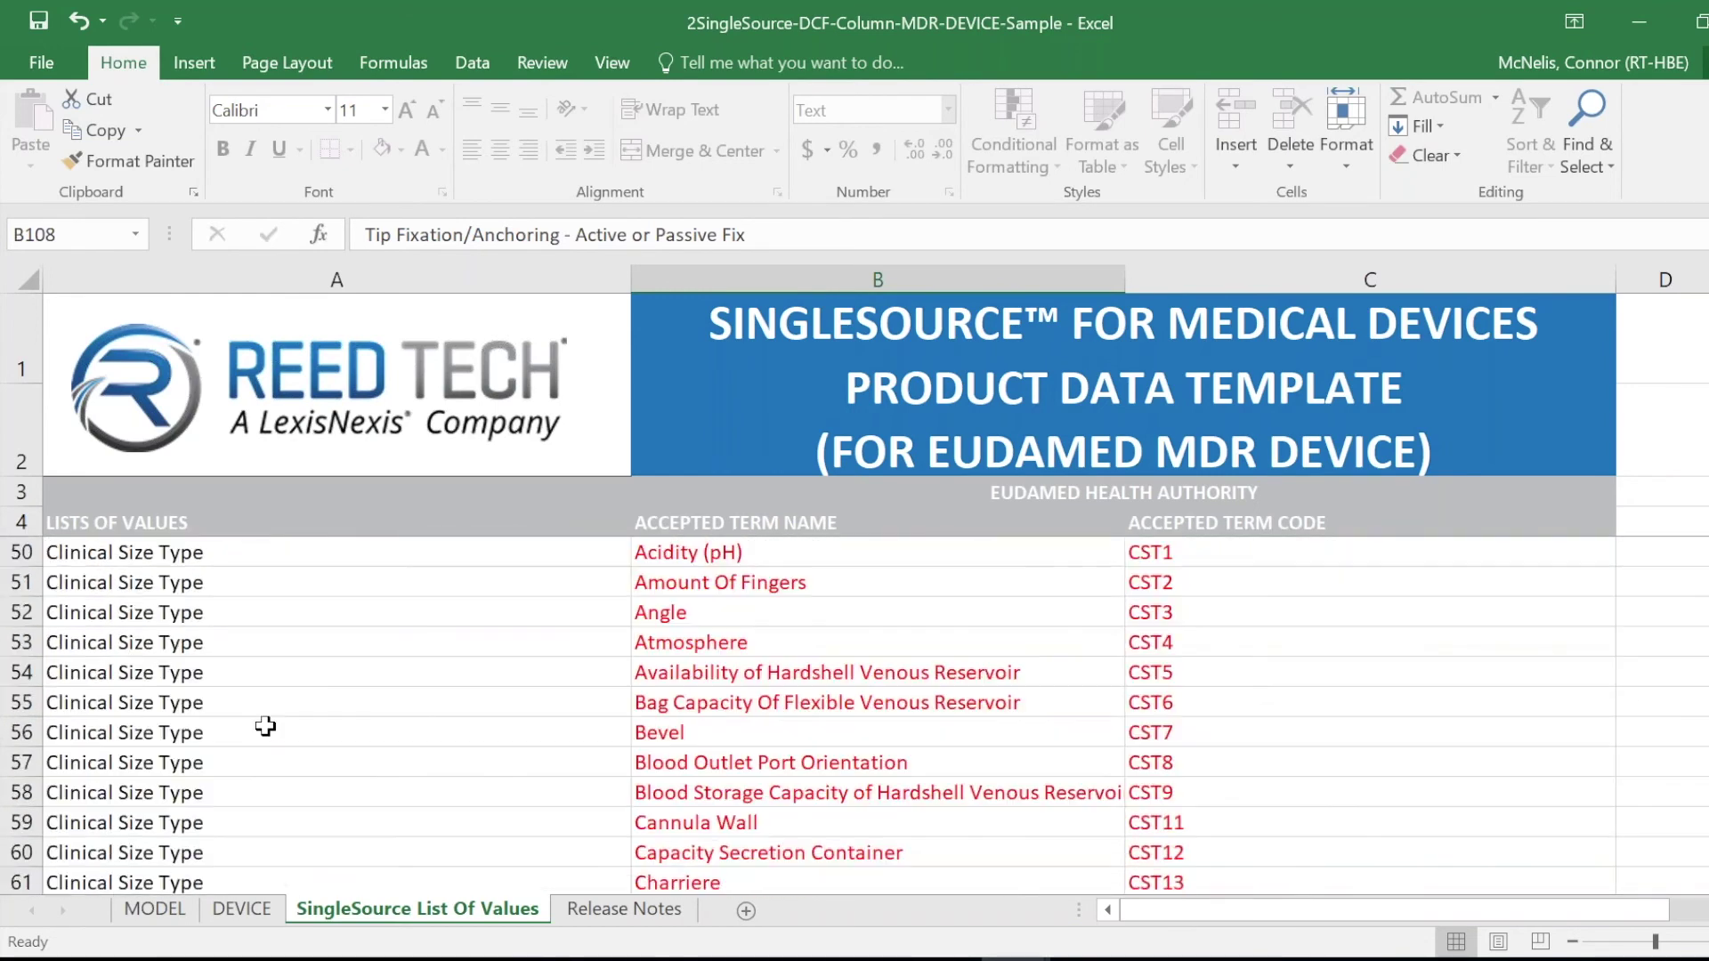
scroll(333, 708, down, 4)
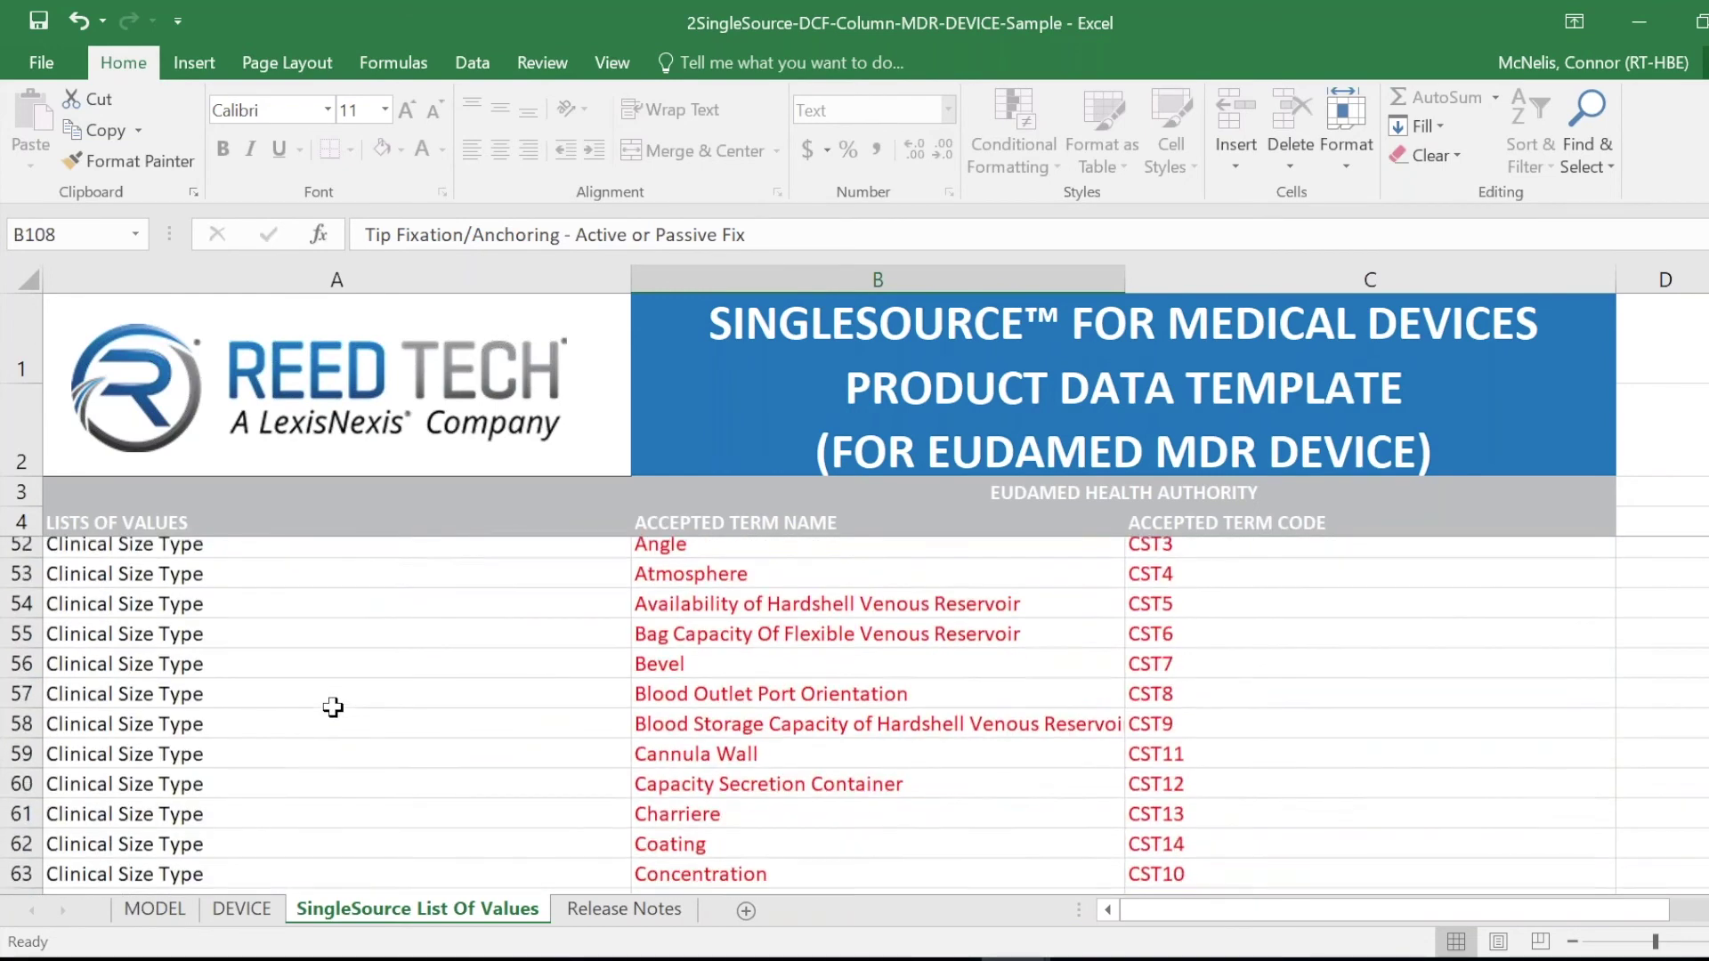
scroll(330, 700, down, 3)
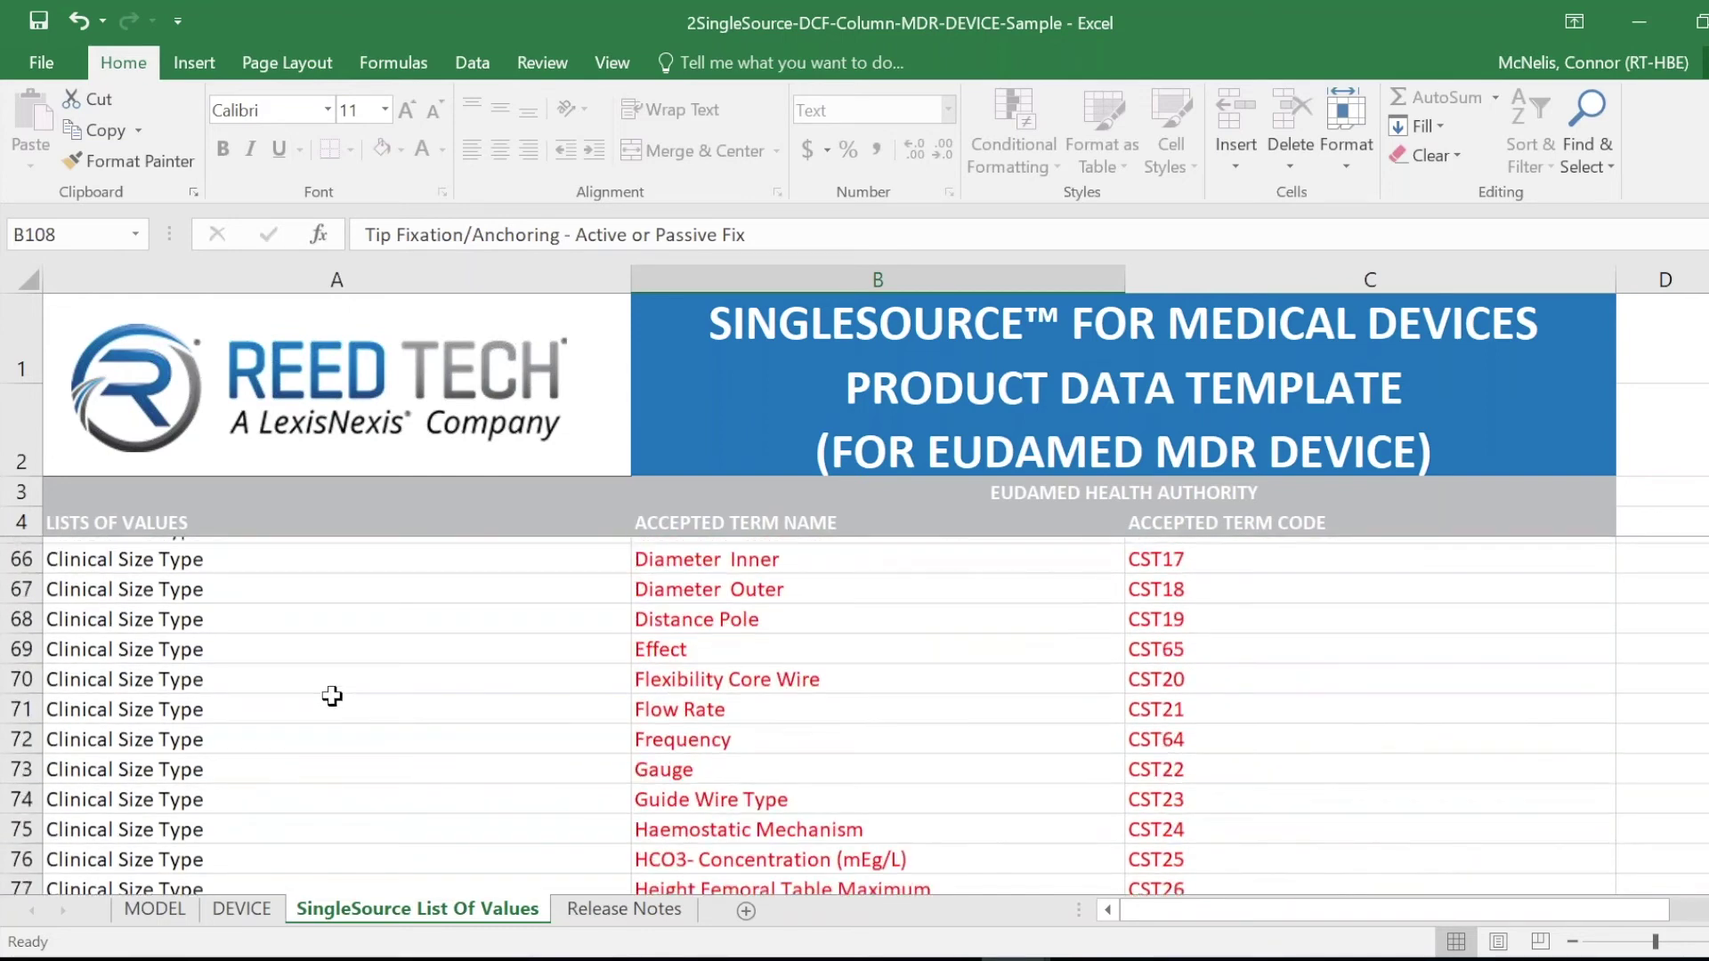
On the DEVICE sheet, open the language choices for the Brand or Trade Name Language cell H6 and browse the available languages.
click(254, 911)
click(1702, 607)
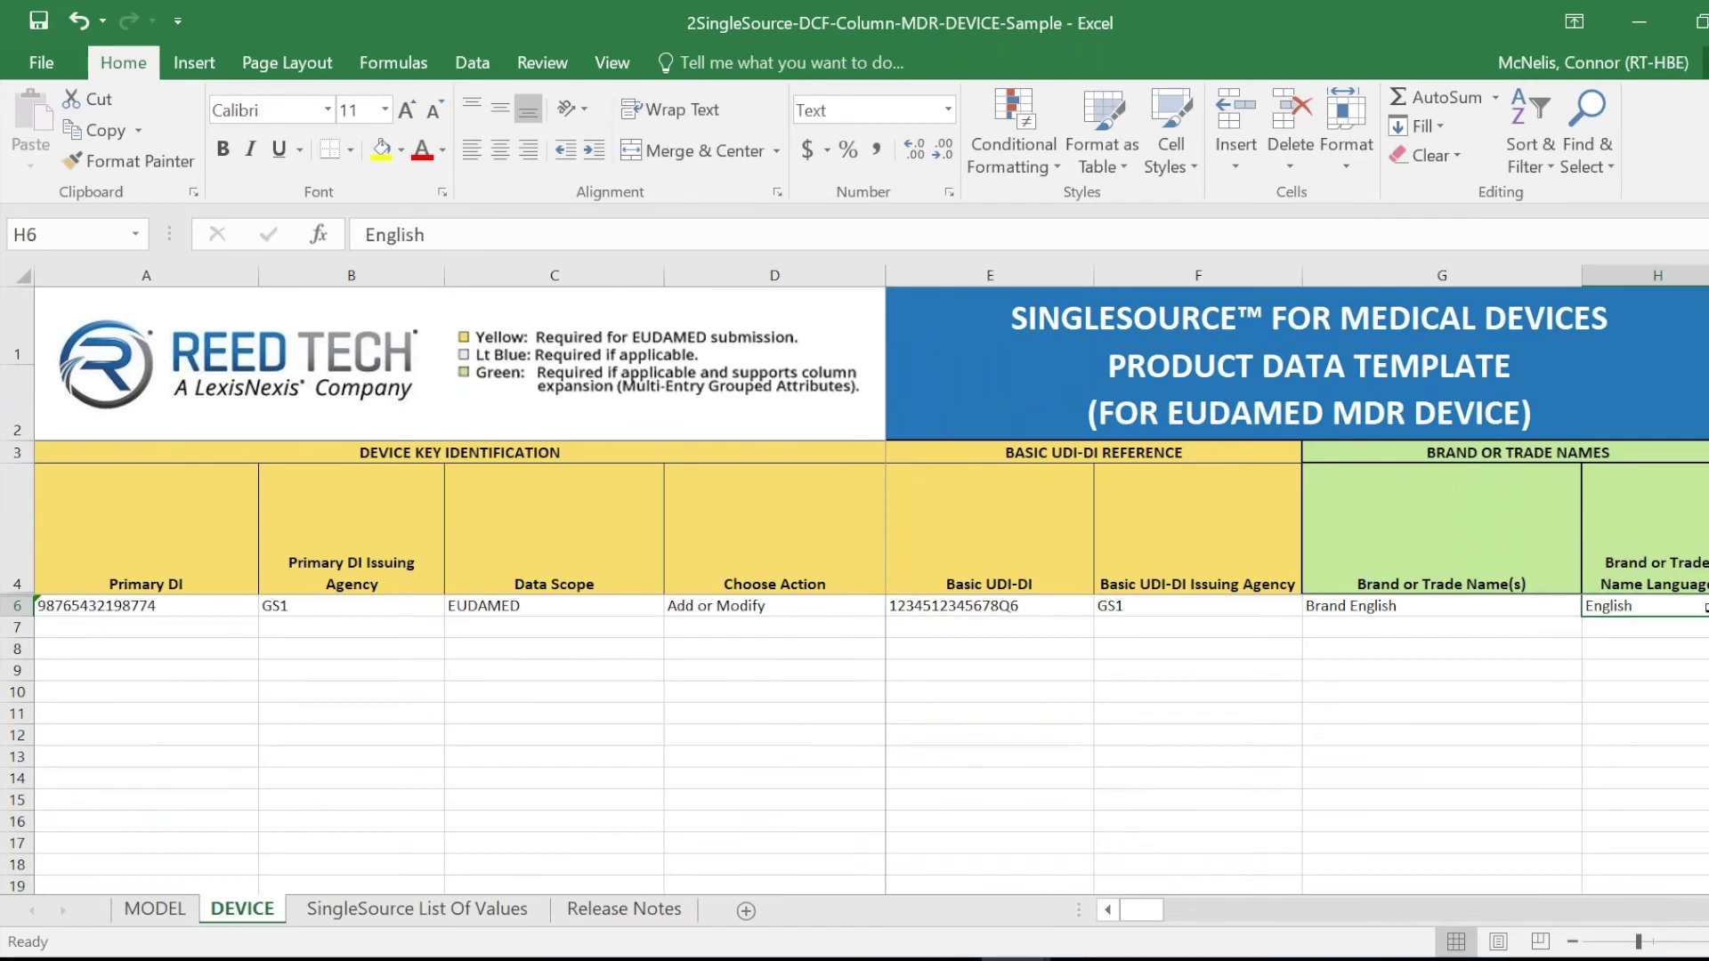
key(alt+Down)
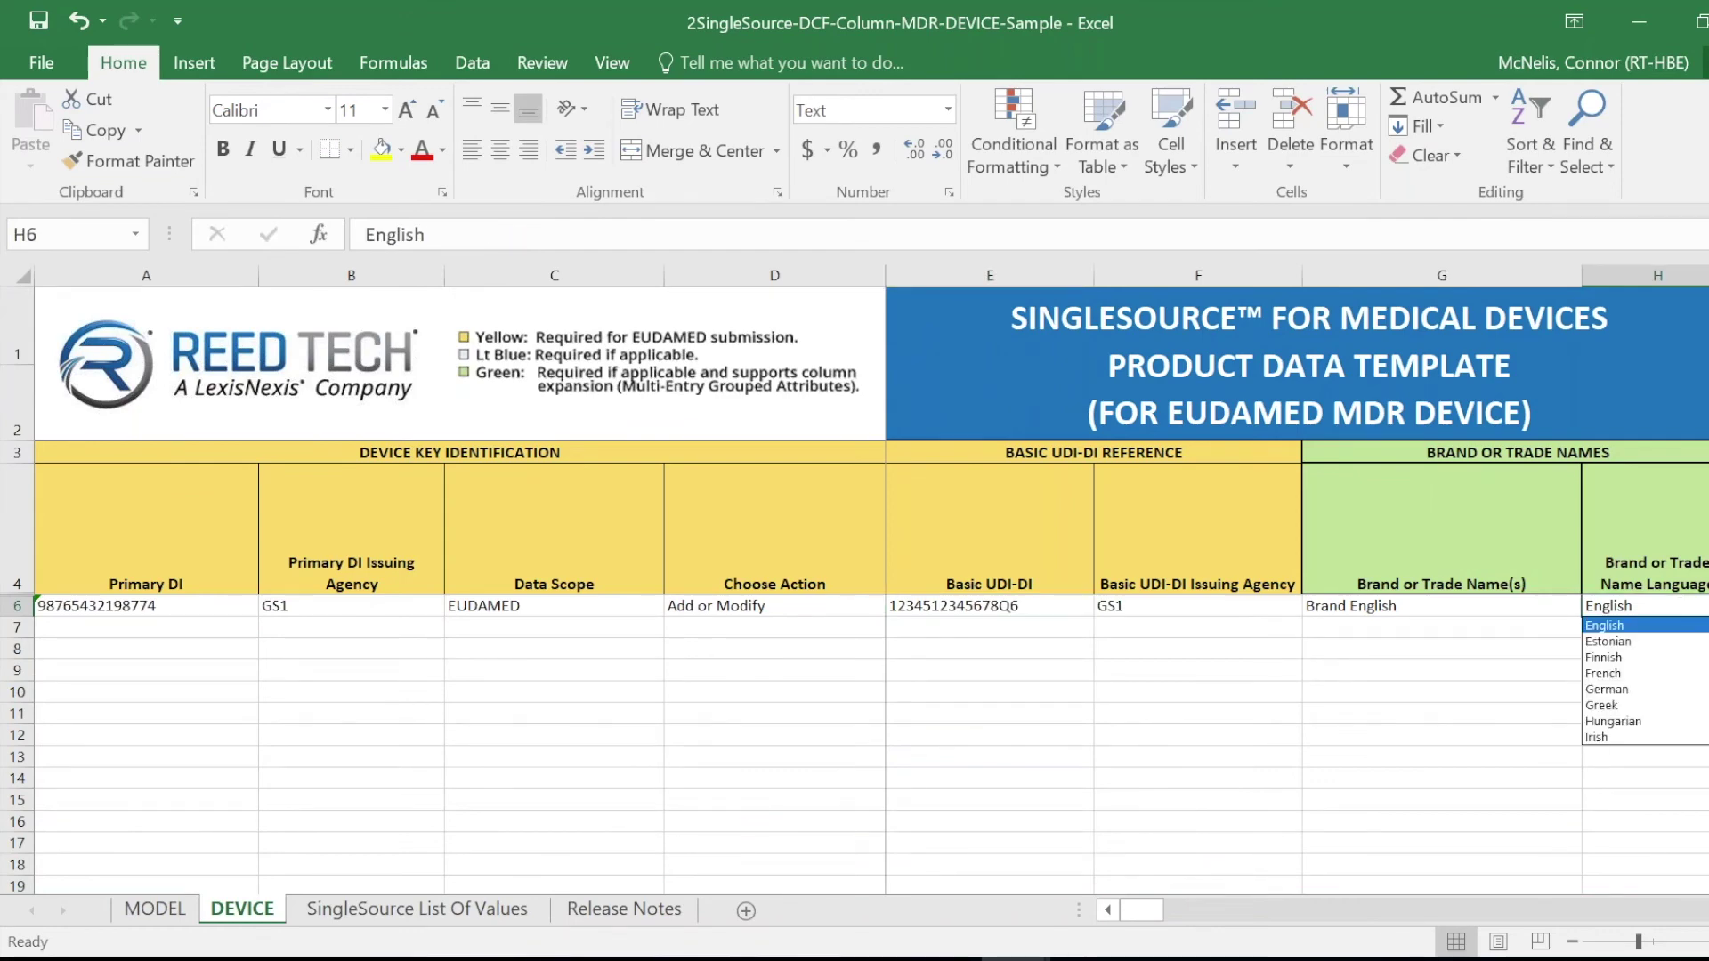
key(Down)
key(Down)
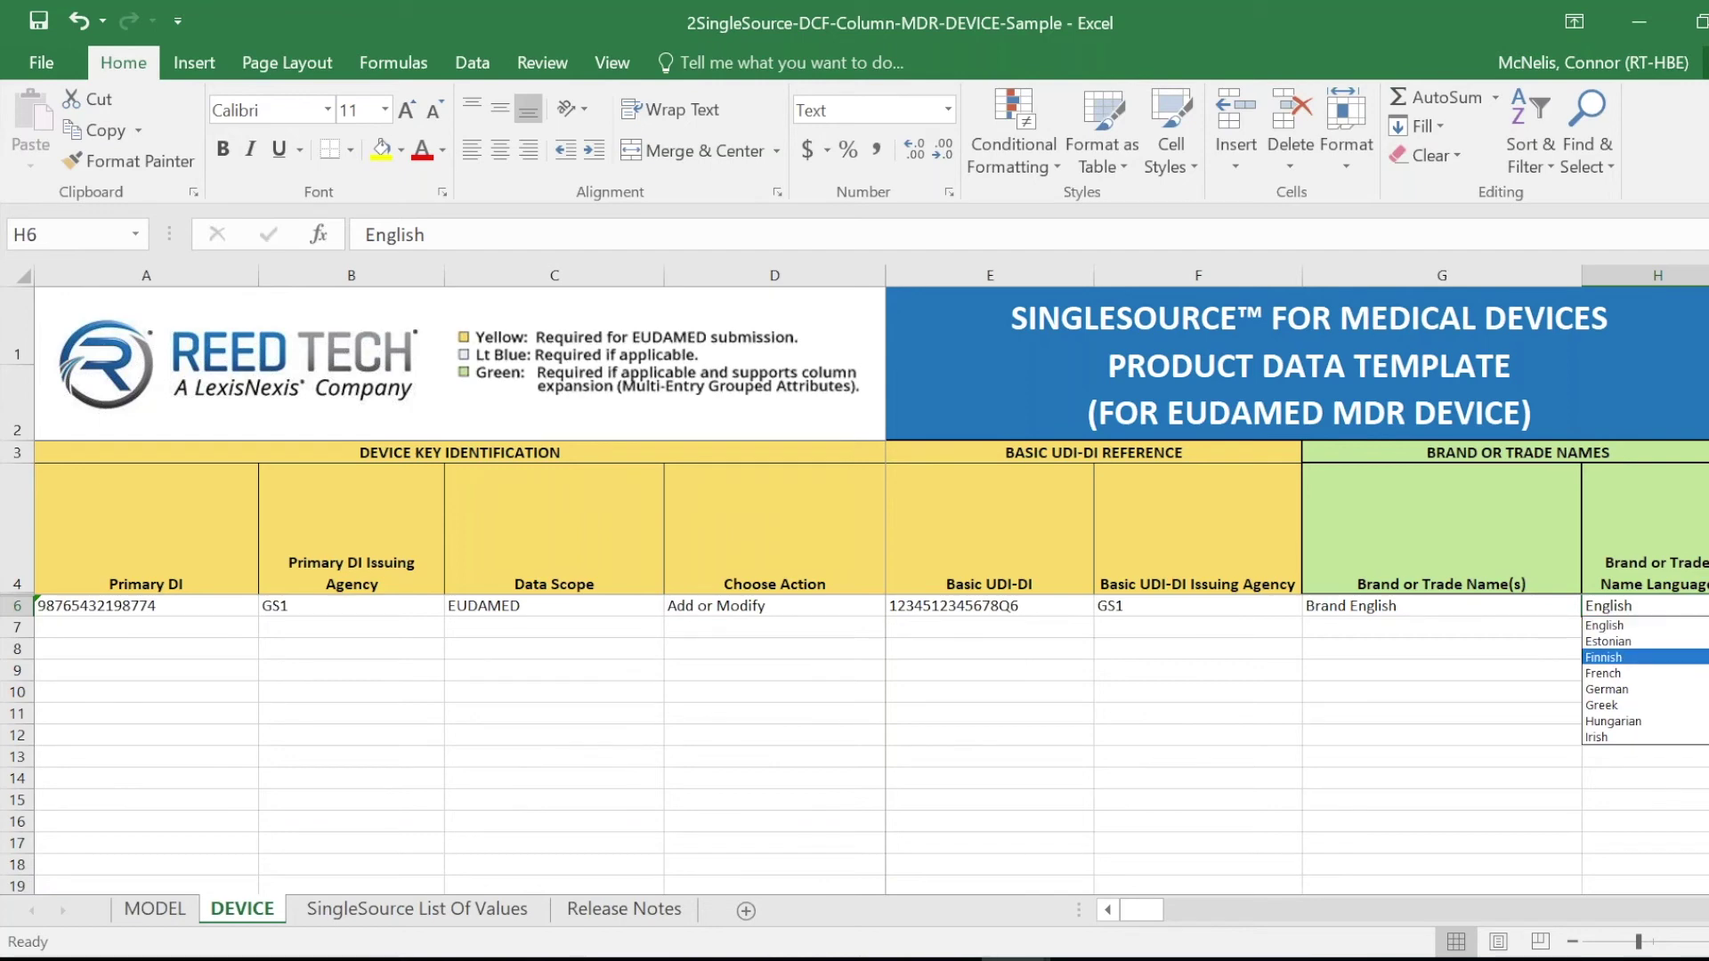
key(Down)
key(Down)
key(Down)
scroll(1645, 681, up, 2)
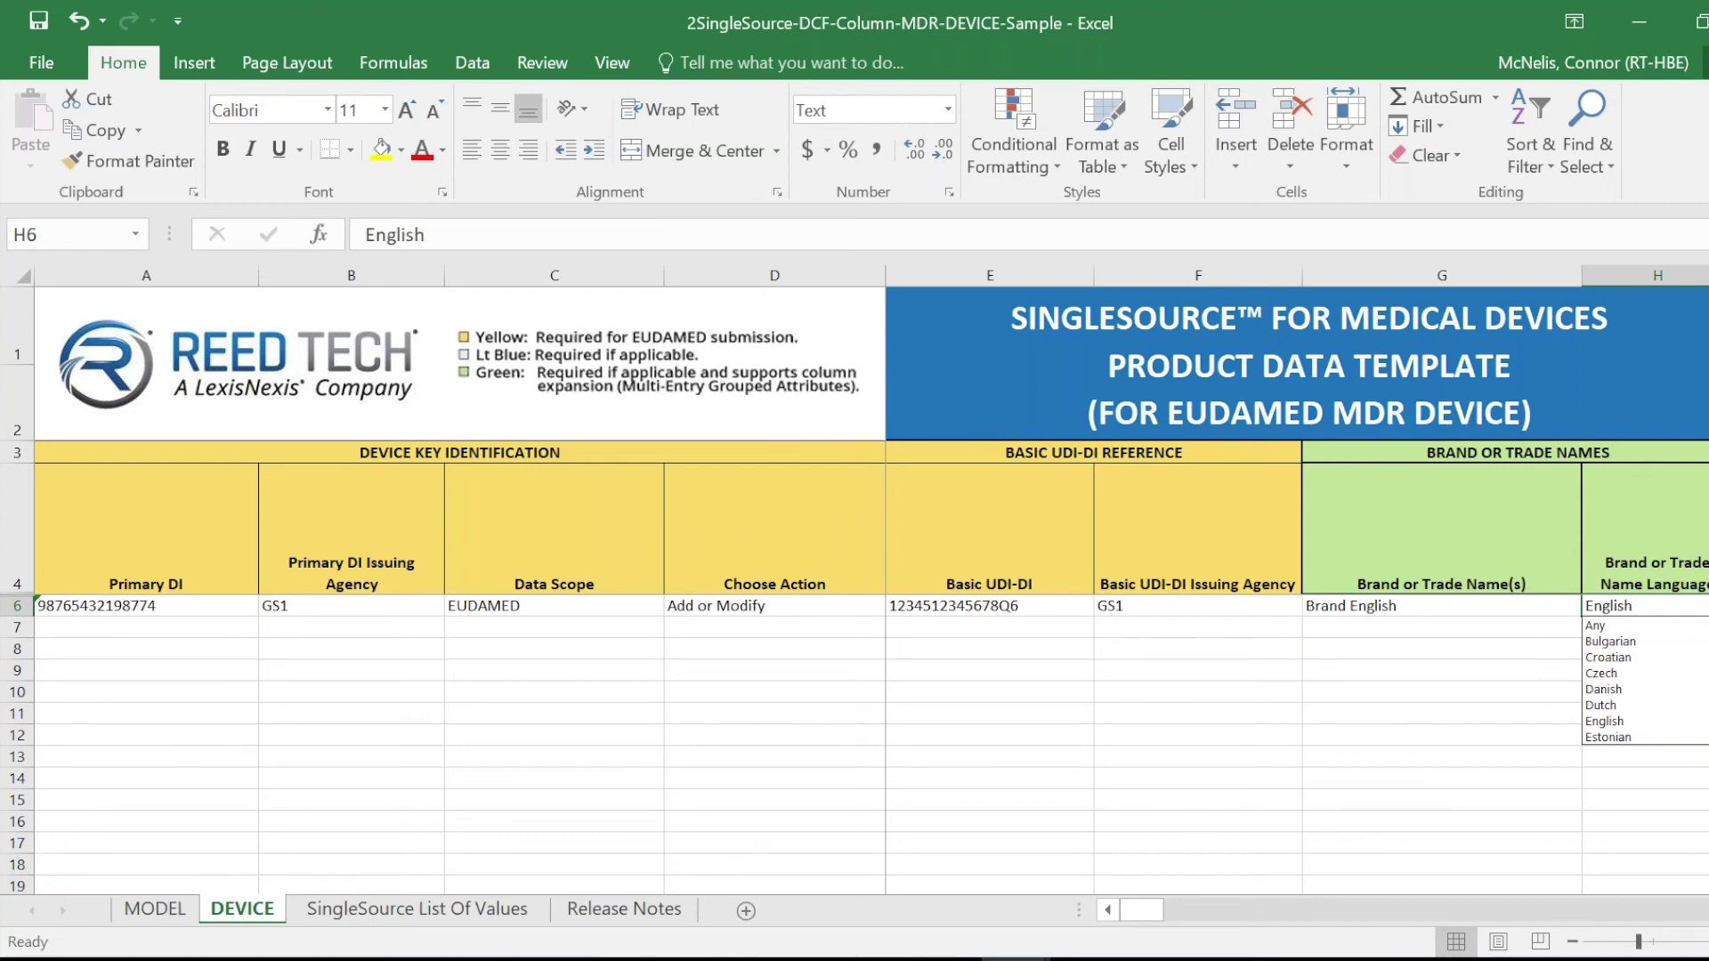
key(Up)
key(Up)
key(Up)
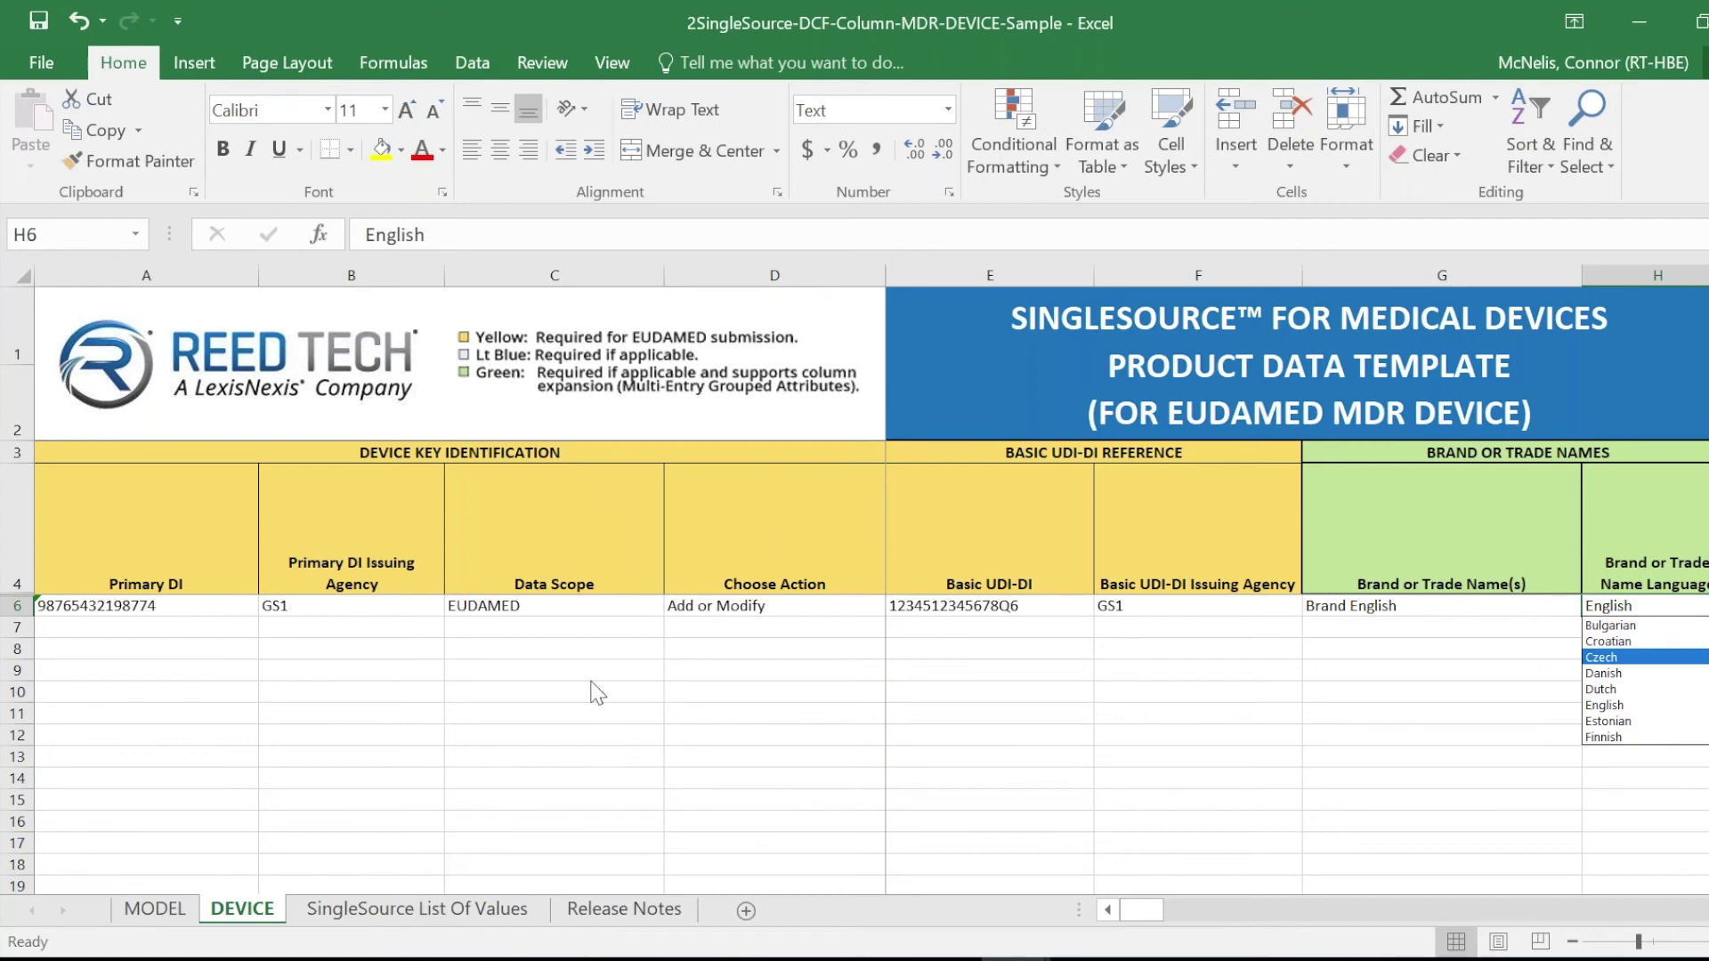
Close the language choices and read the change descriptions on the Release Notes sheet through the SingleSource List of Values updates.
click(619, 922)
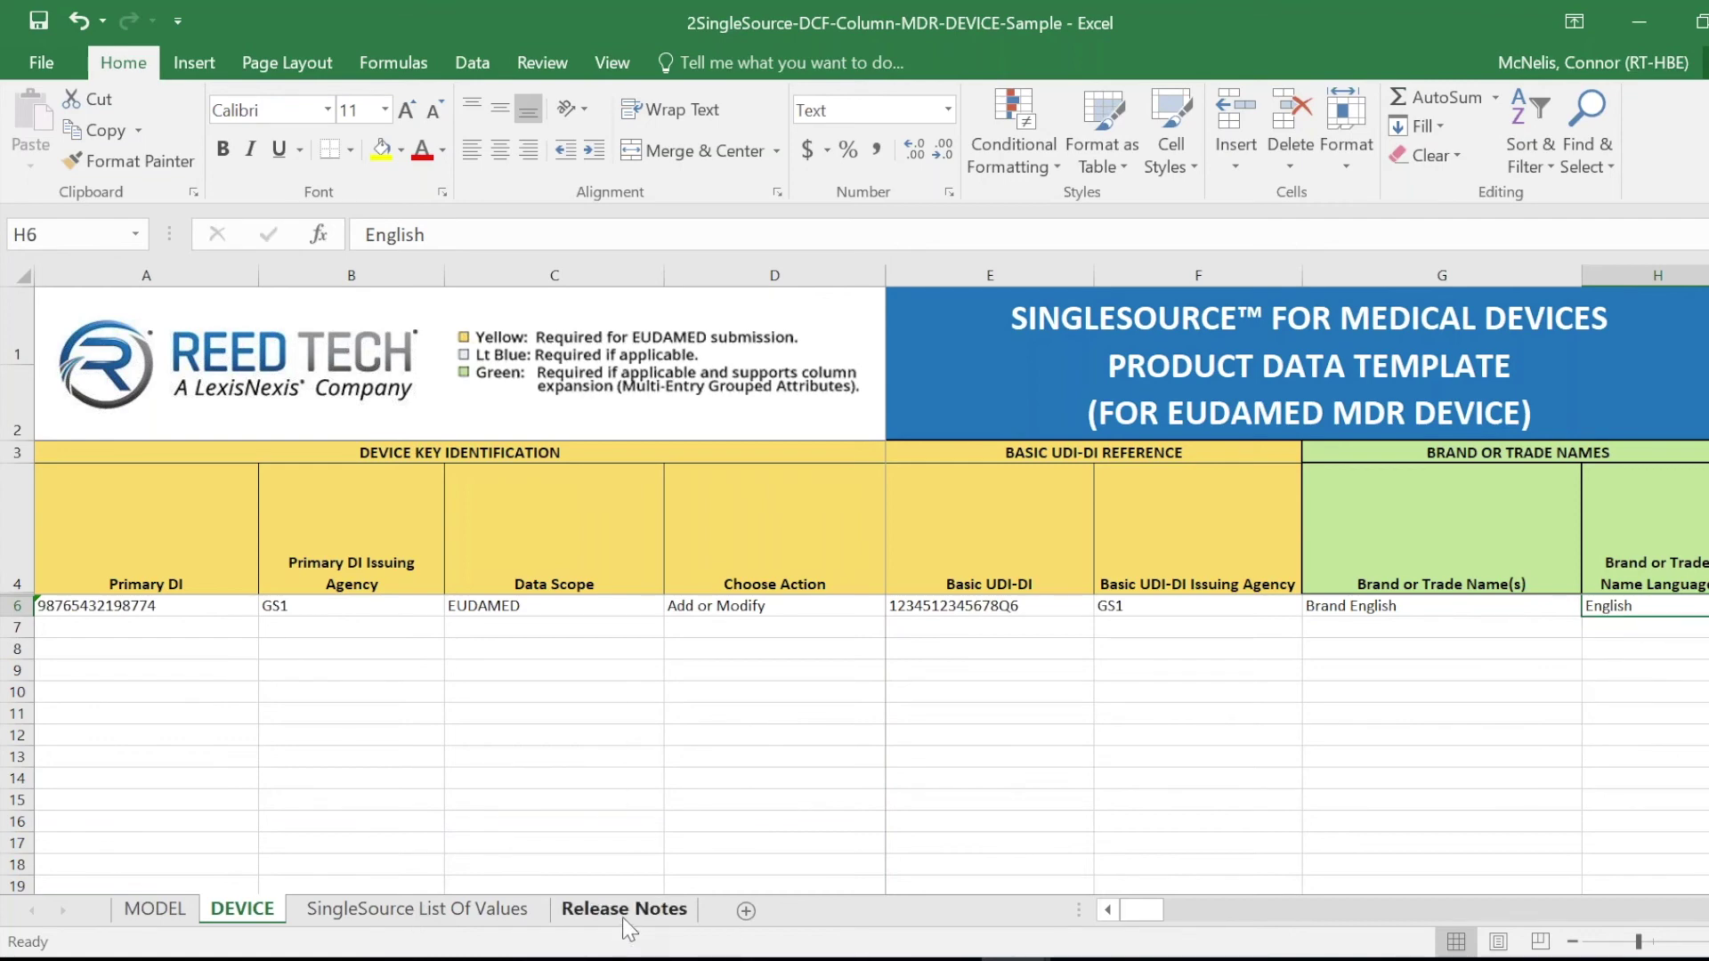
click(622, 917)
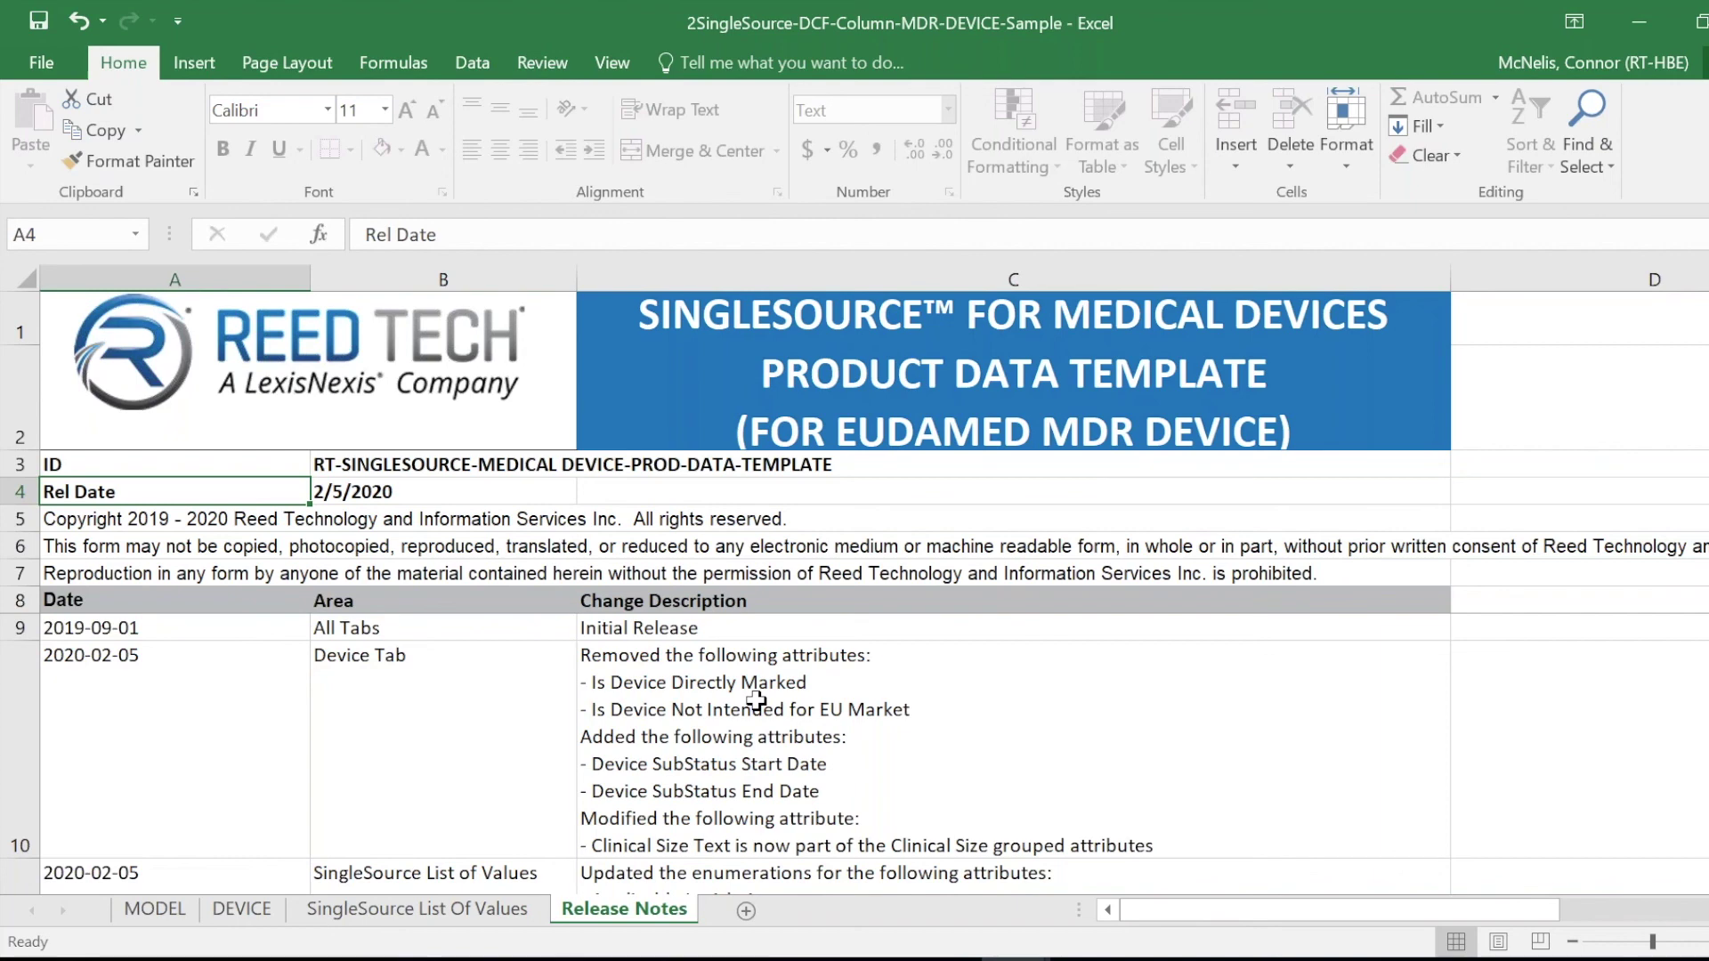
scroll(756, 701, down, 1)
scroll(756, 700, up, 1)
scroll(756, 701, down, 2)
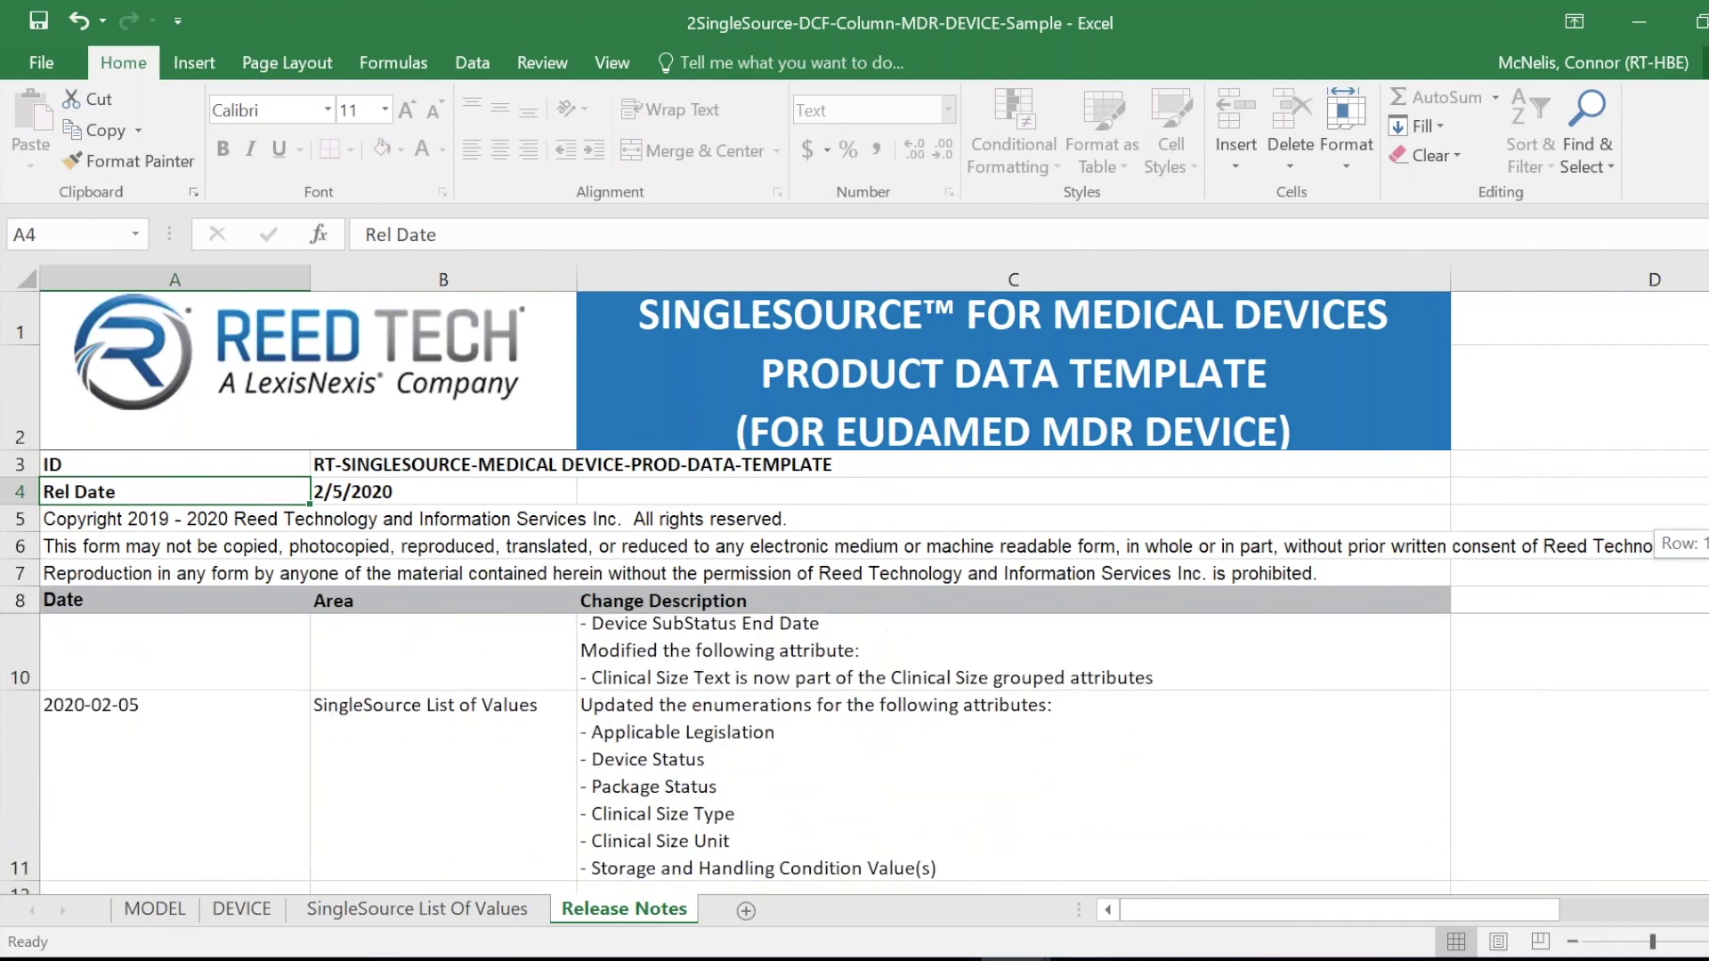
scroll(756, 701, down, 1)
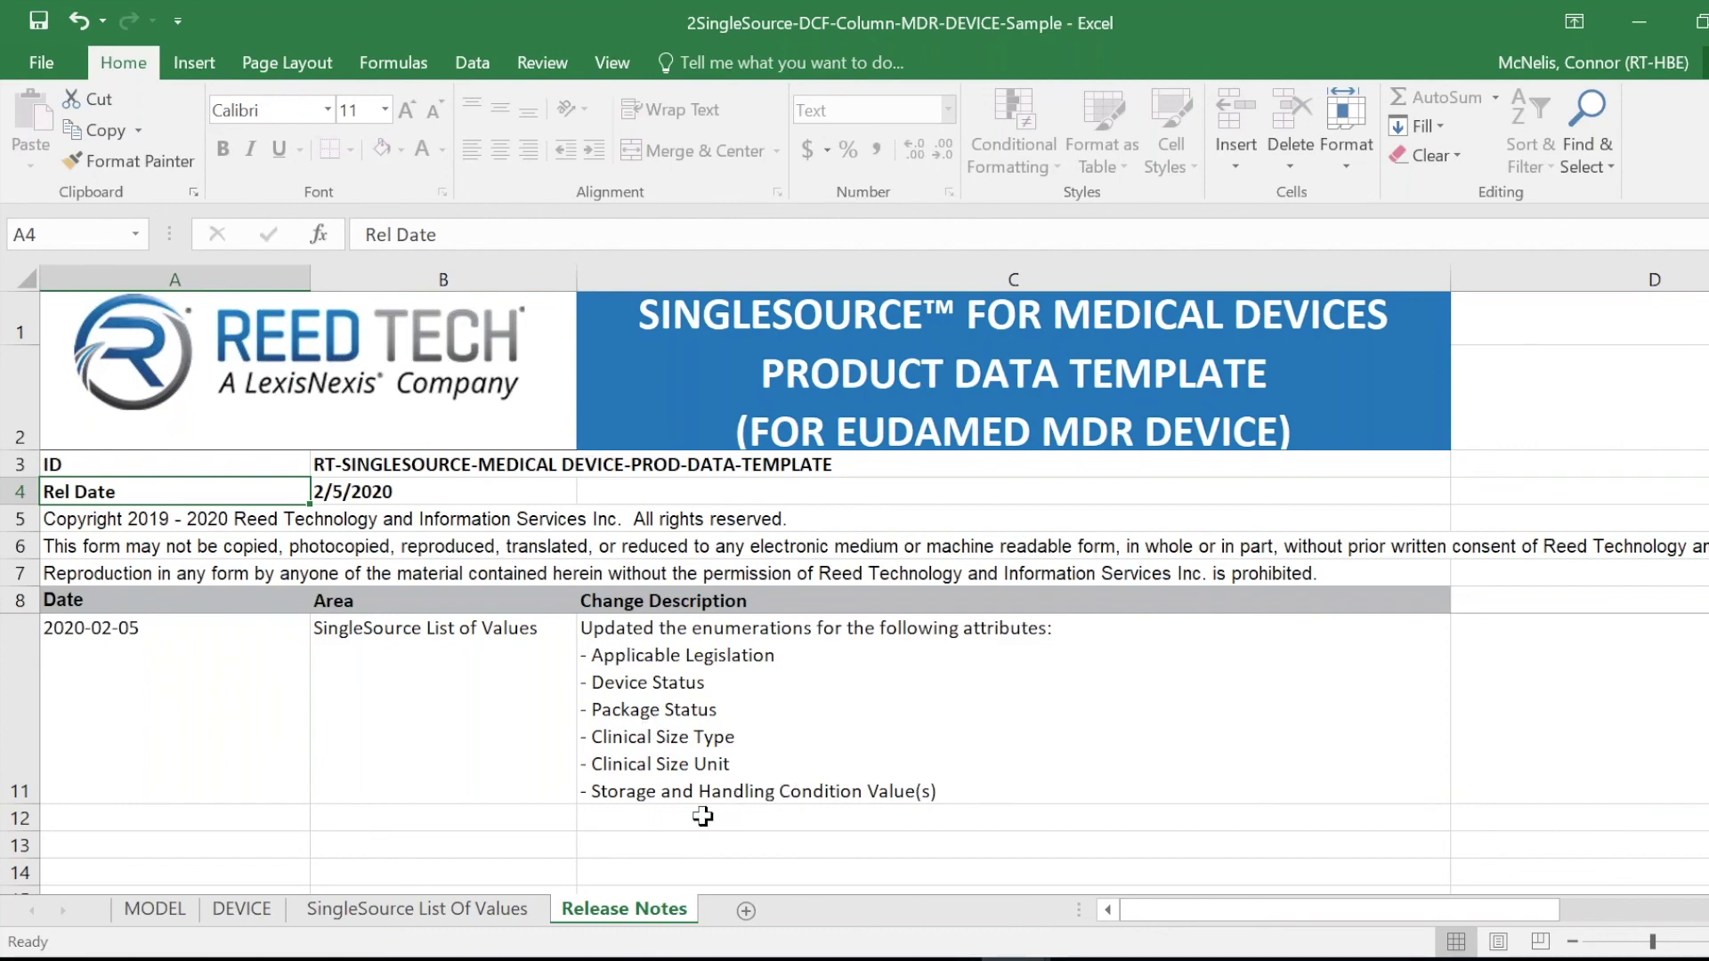
click(615, 909)
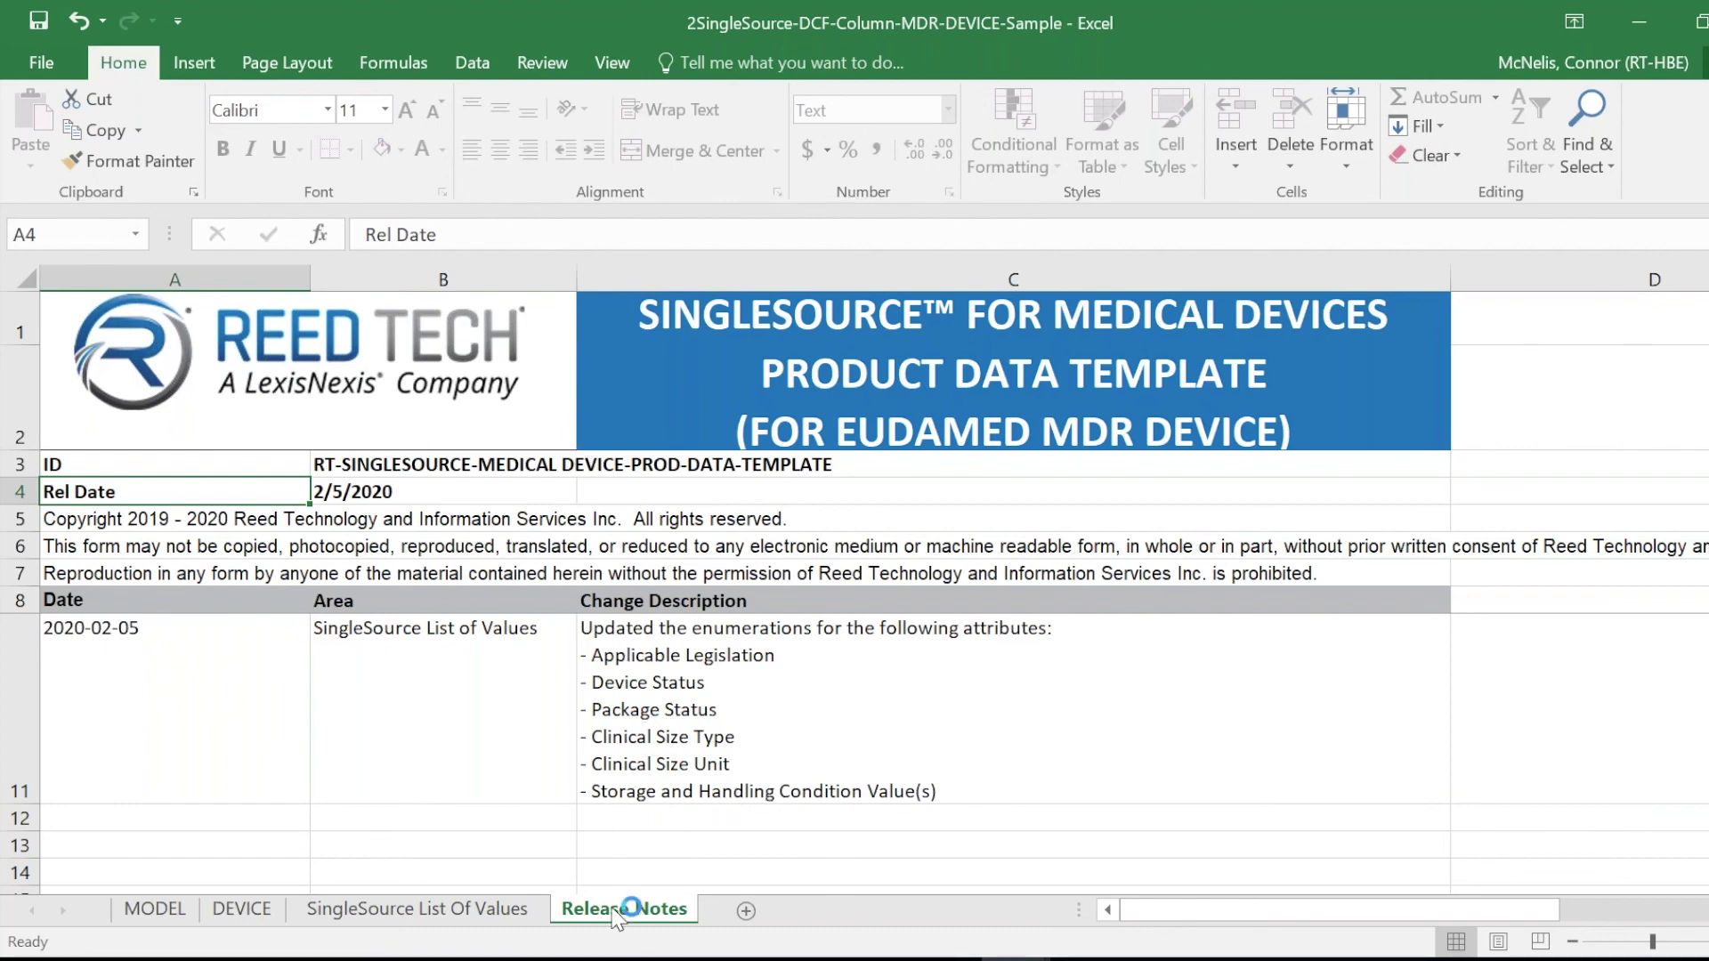